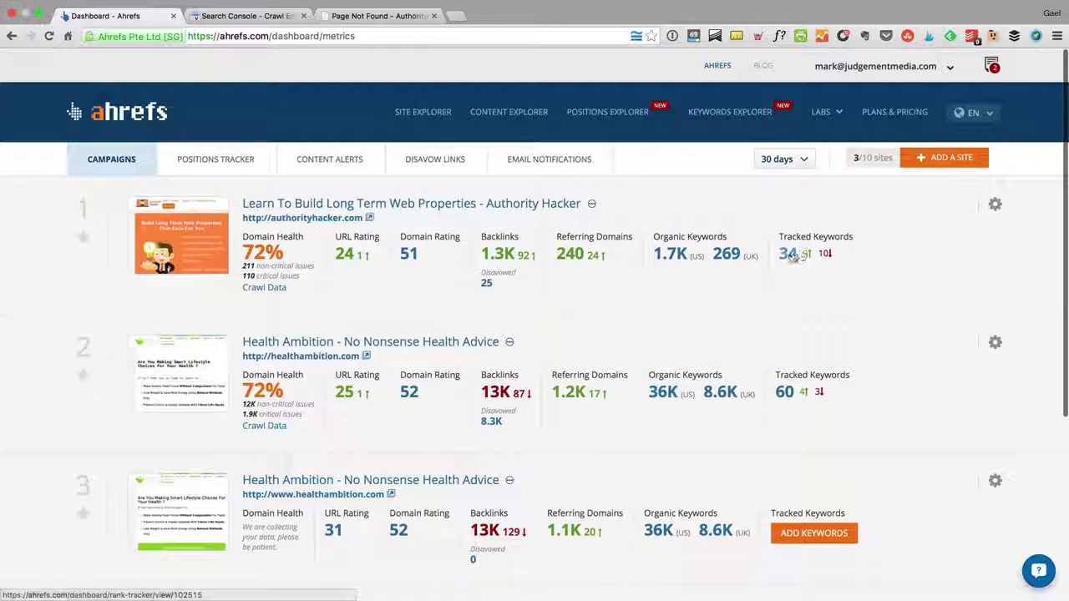
Open the tracked keywords report for authorityhacker.com and sort the keywords by rank, best positions first
left_click(790, 253)
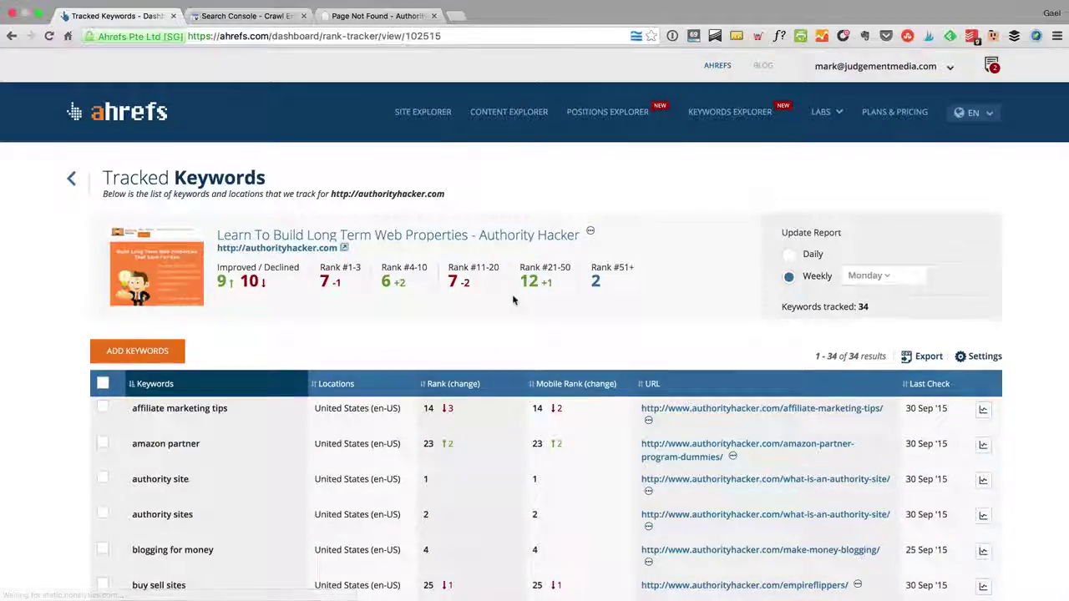
scroll(484, 309, "down", 2)
left_click(458, 318)
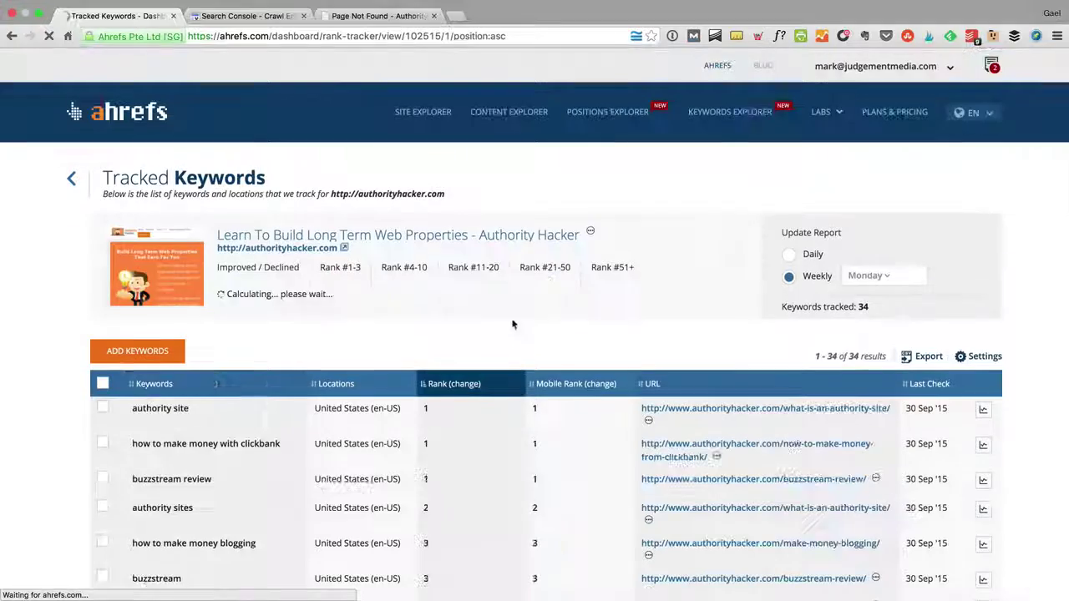
Examine the tracked keywords' ranks, rank changes, locations and ranking URLs, including the analysis options offered for a ranking URL
scroll(496, 337, "down", 5)
scroll(496, 337, "down", 5)
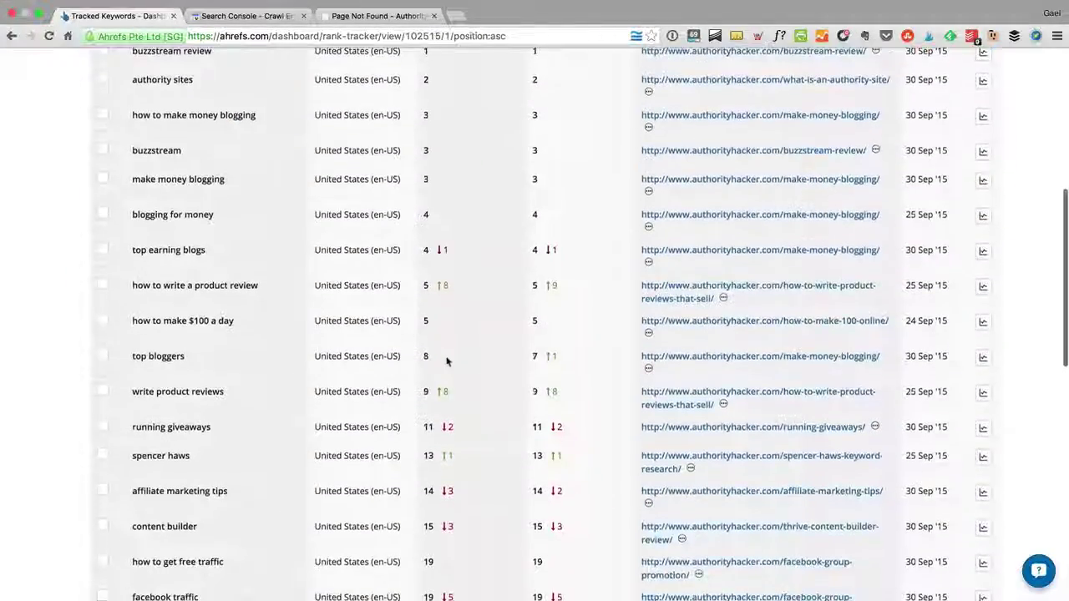
scroll(455, 401, "up", 7)
scroll(461, 419, "up", 2)
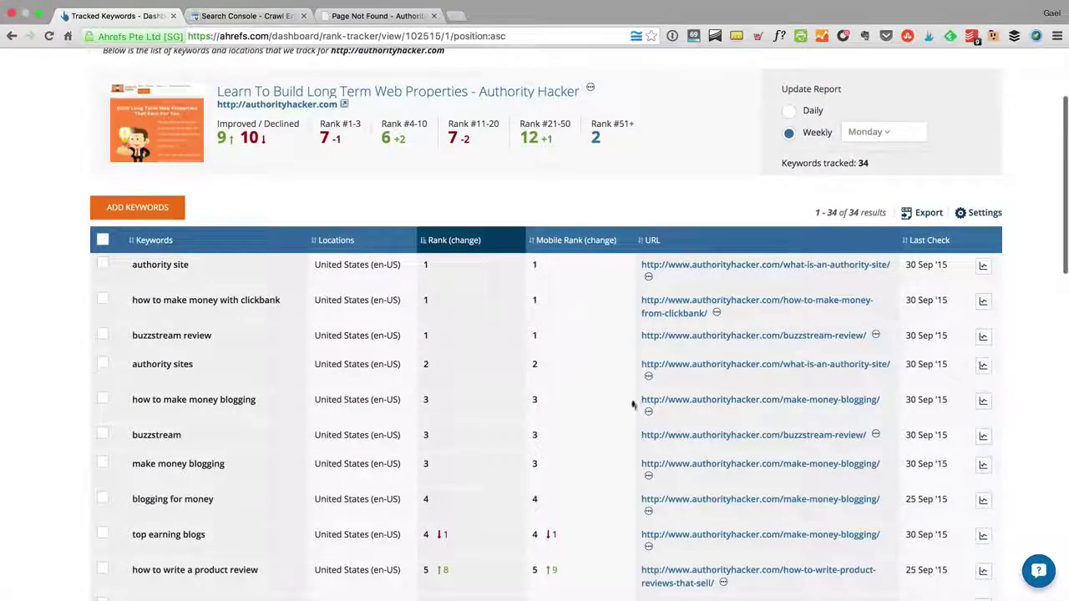
left_click(648, 475)
scroll(468, 374, "down", 6)
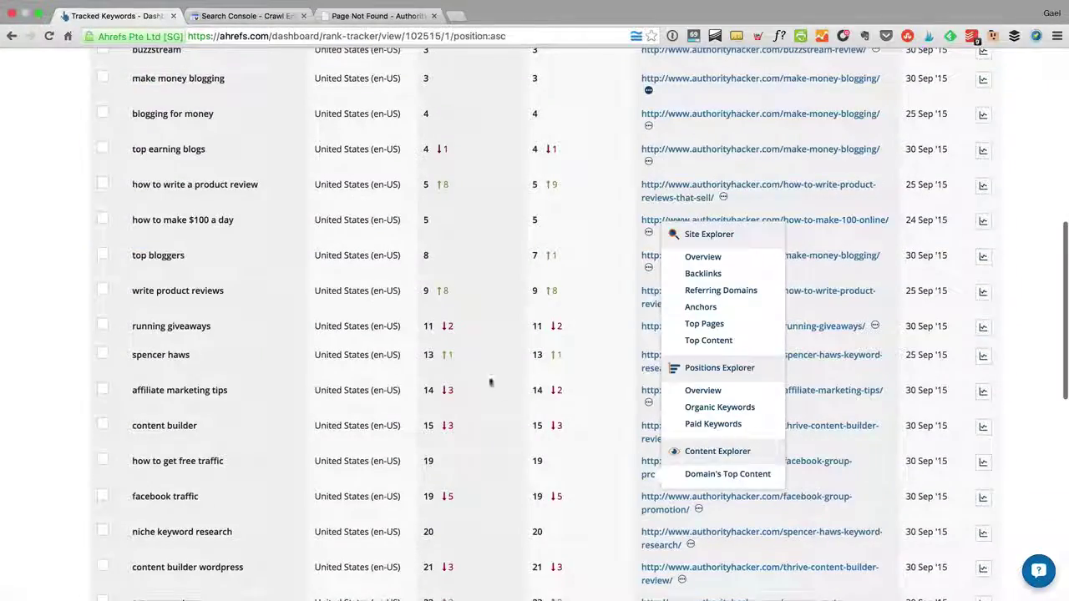
left_click_drag(449, 299, 338, 294)
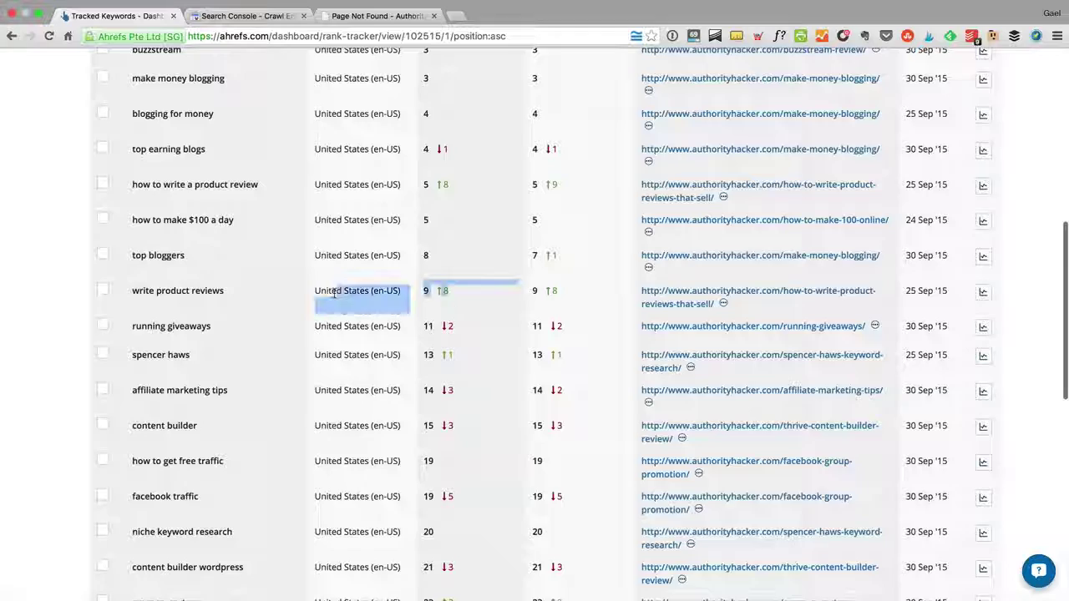
scroll(541, 140, "up", 3)
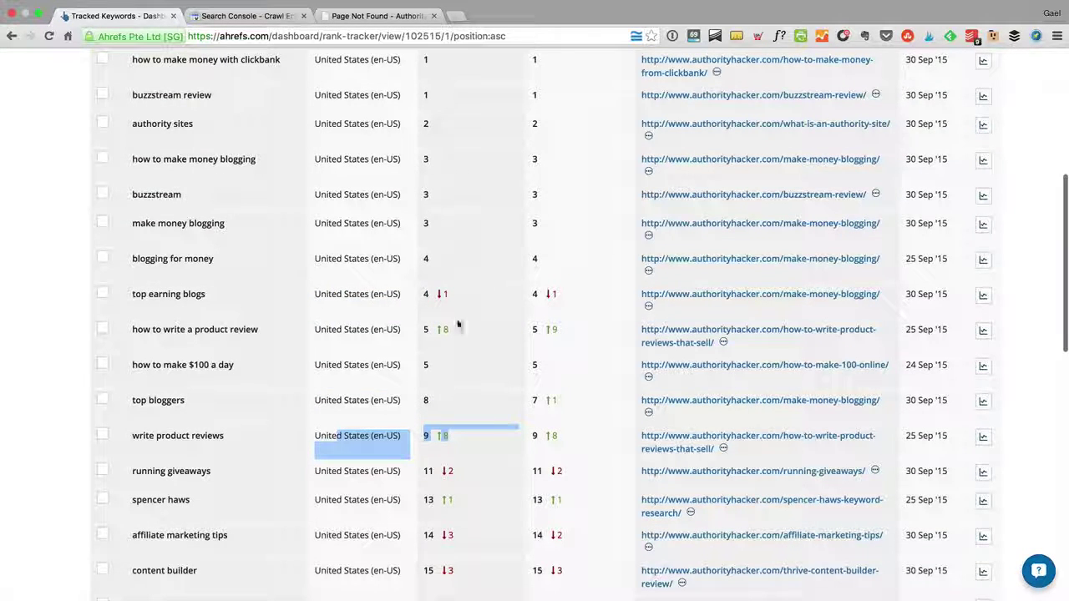
scroll(438, 279, "up", 1)
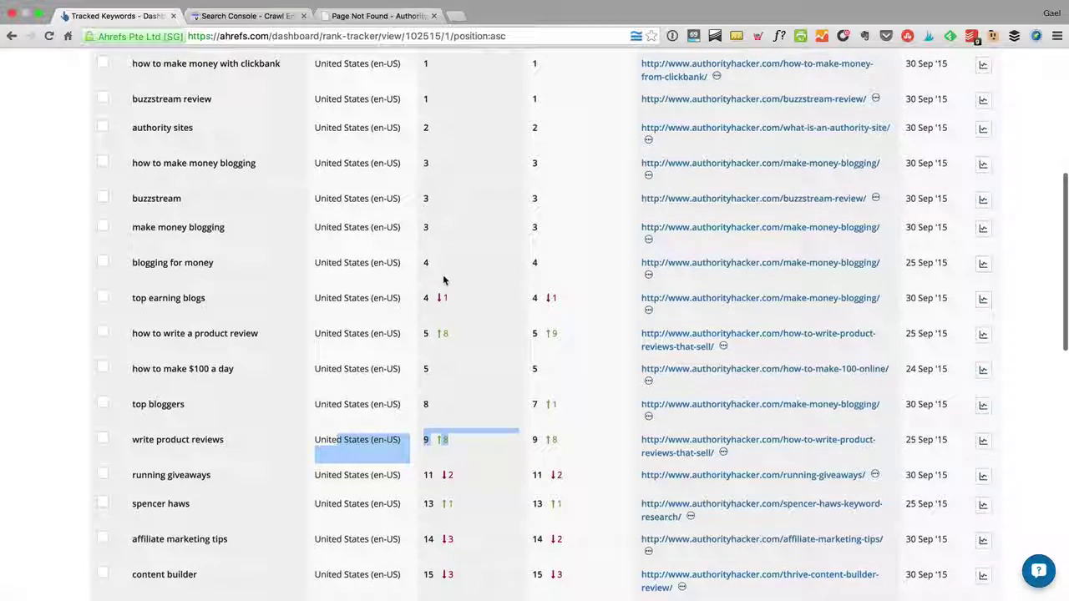
Show the progress chart for "how to write a product review" and read its first and latest positions
left_click(984, 335)
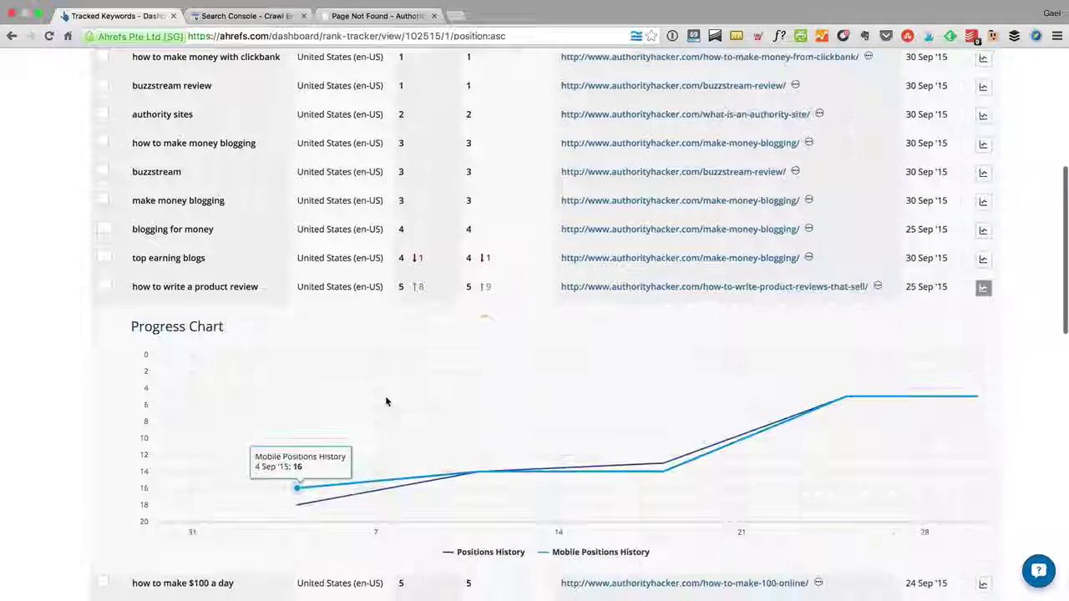
mouse_move(296, 507)
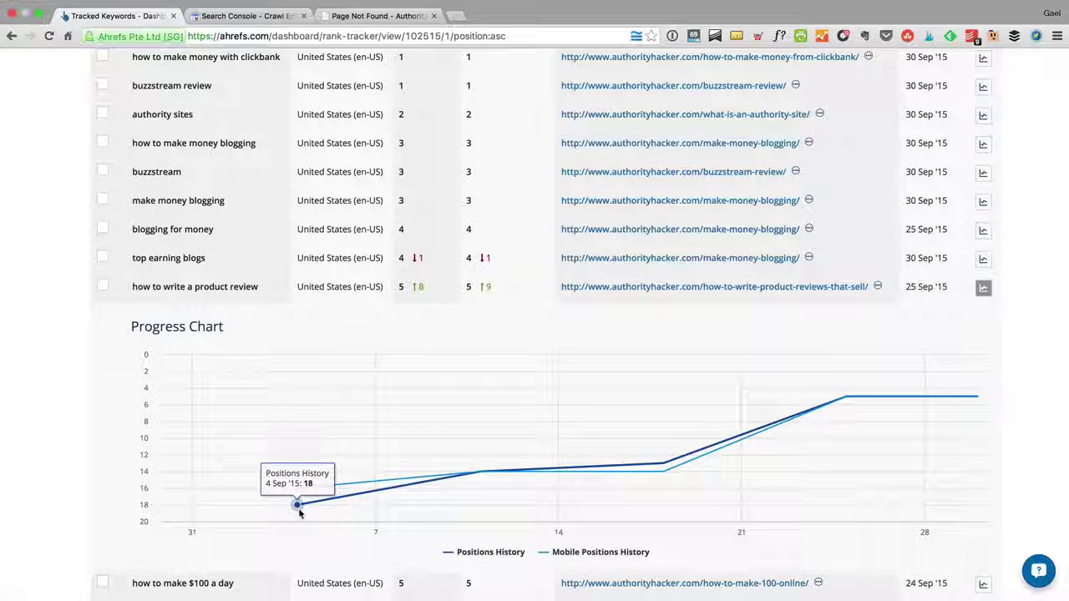
mouse_move(977, 399)
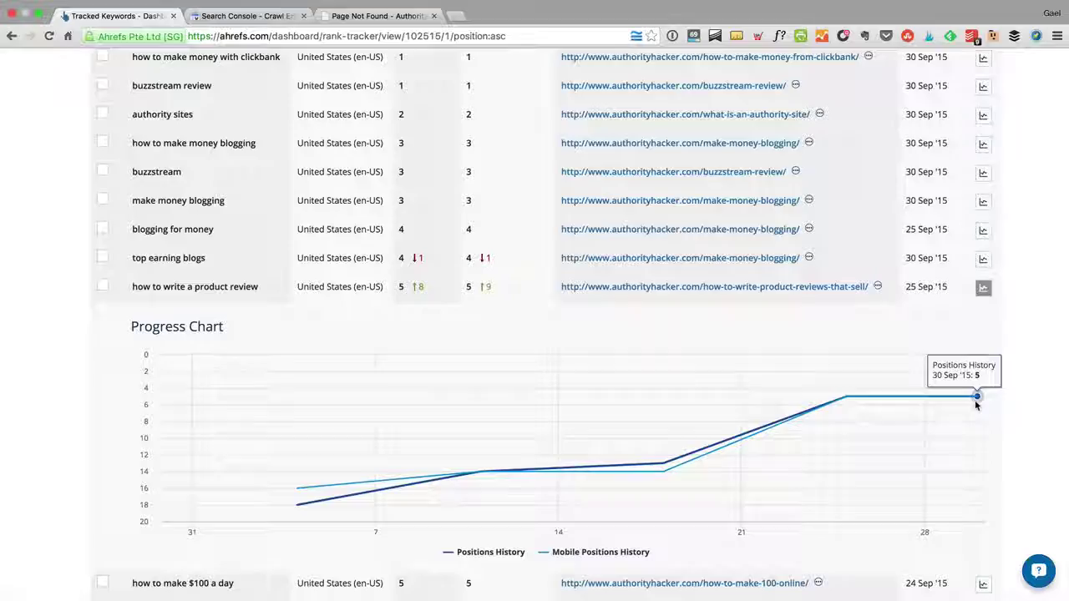
Check the CSV export options for the full tracked keywords list, and cancel without exporting
scroll(977, 405, "down", 10)
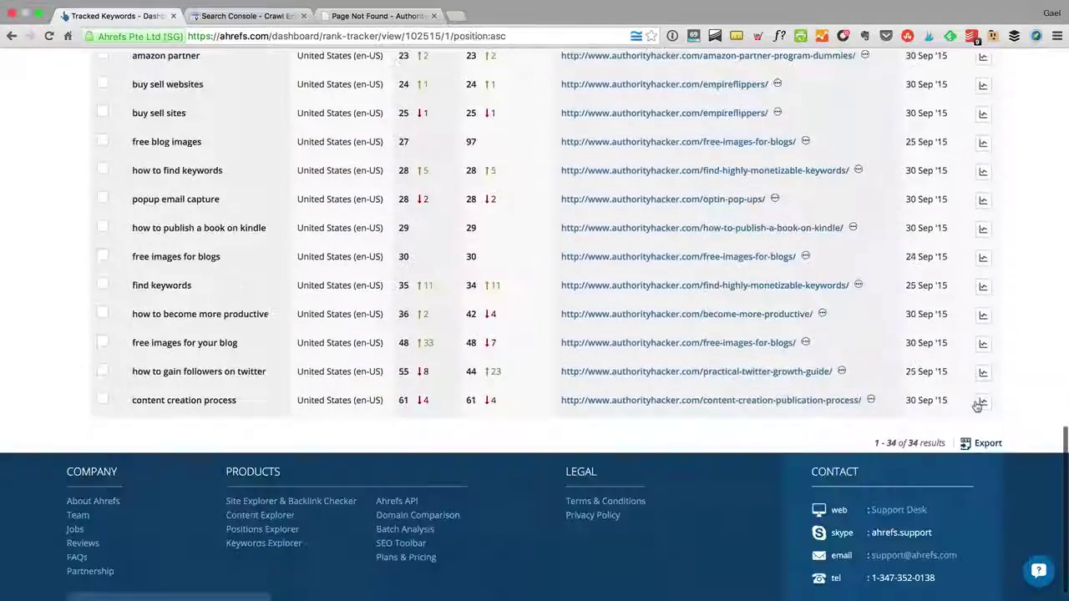
scroll(807, 370, "up", 10)
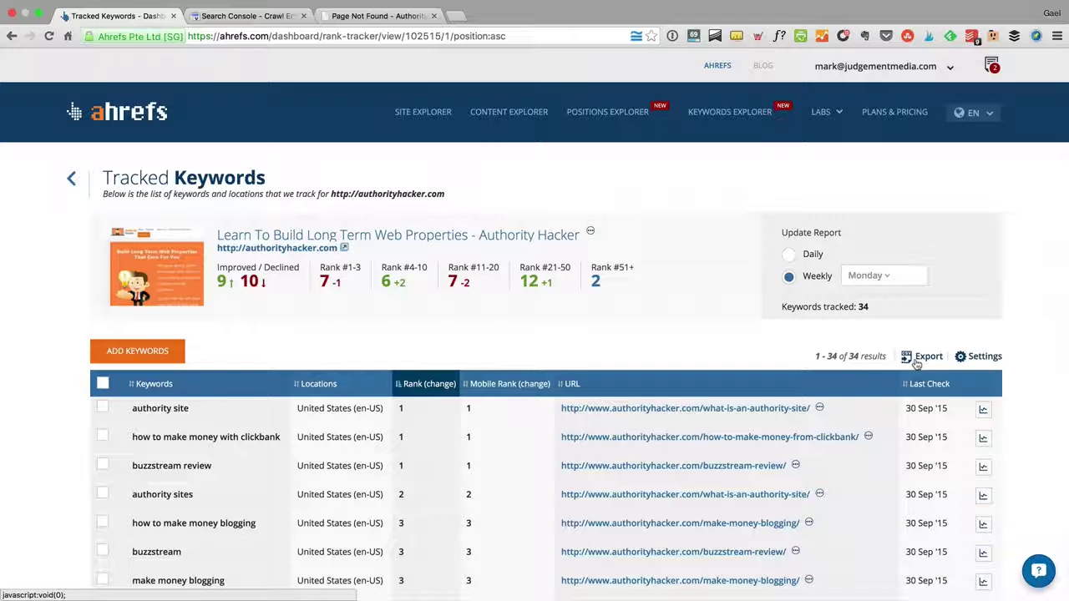
left_click(917, 363)
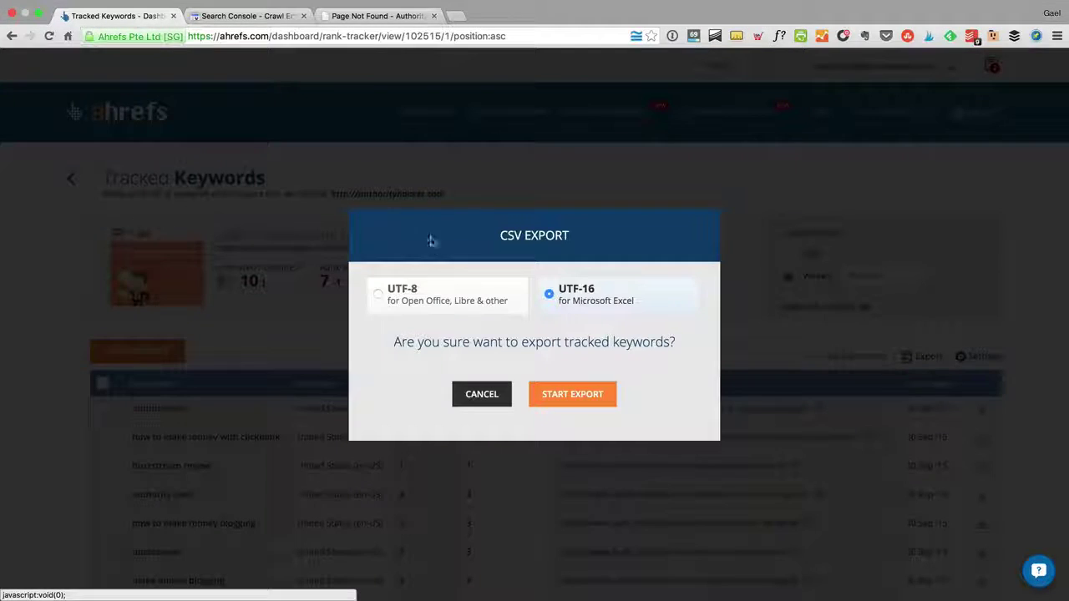
left_click(484, 395)
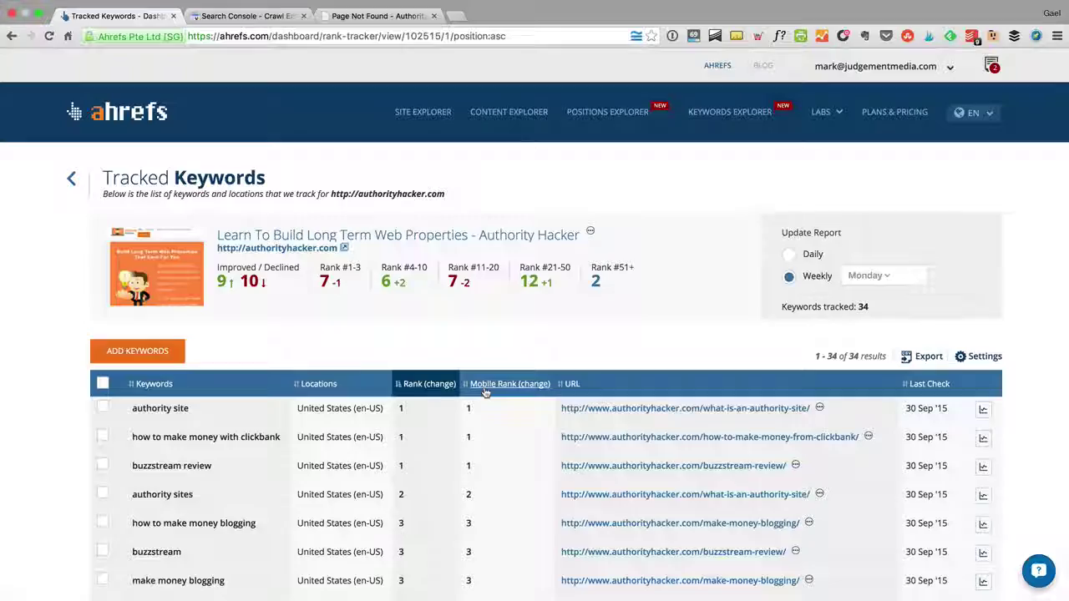
Compare the desktop and mobile ranks of the top tracked keywords, along with the rank summary and progress chart
scroll(468, 414, "down", 5)
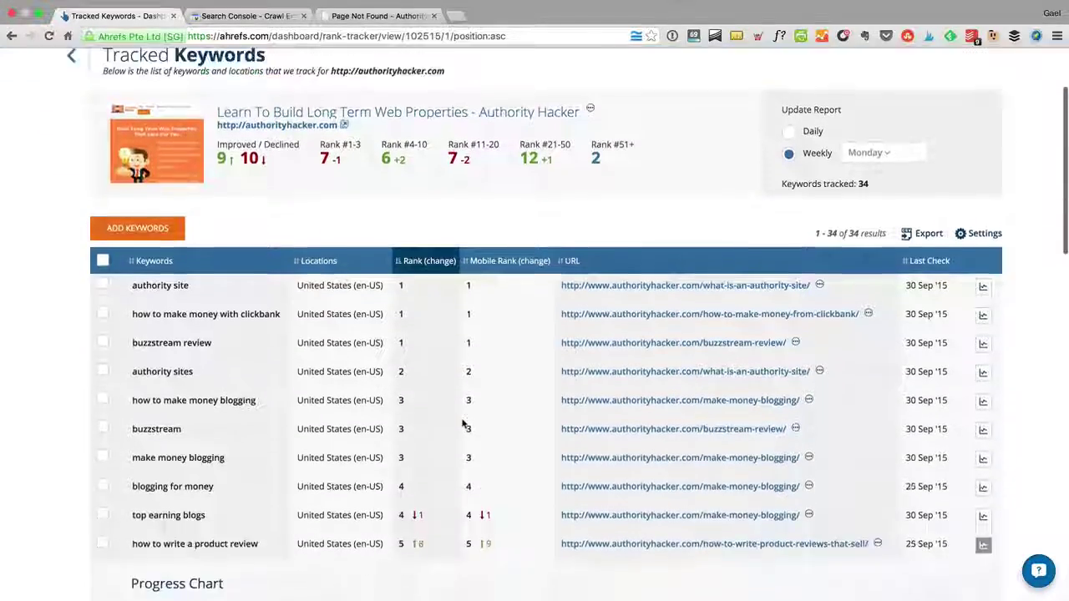
scroll(602, 354, "down", 2)
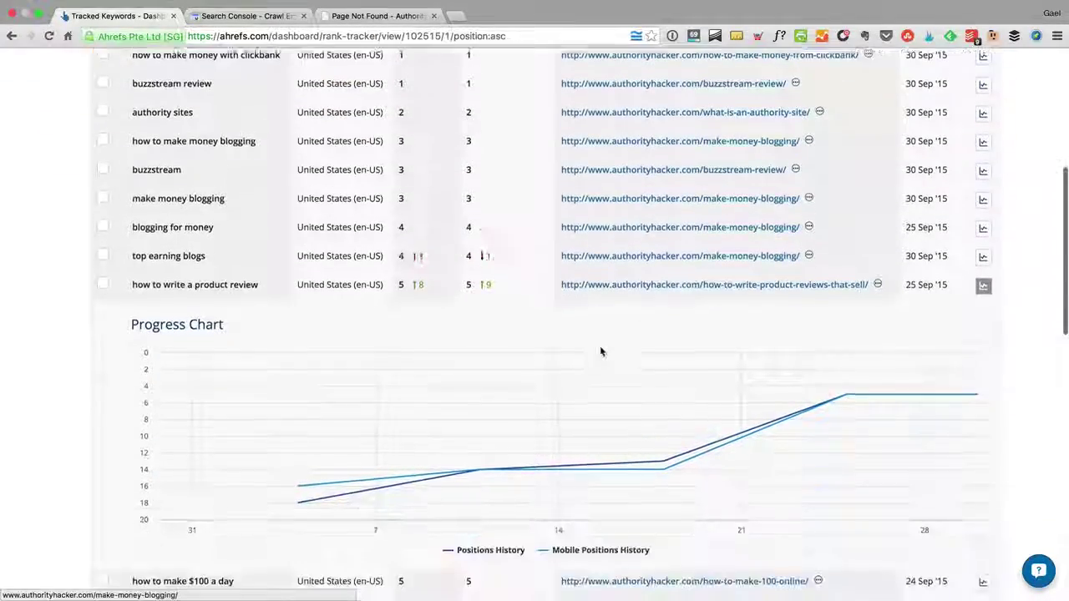
scroll(544, 349, "up", 4)
scroll(542, 347, "up", 2)
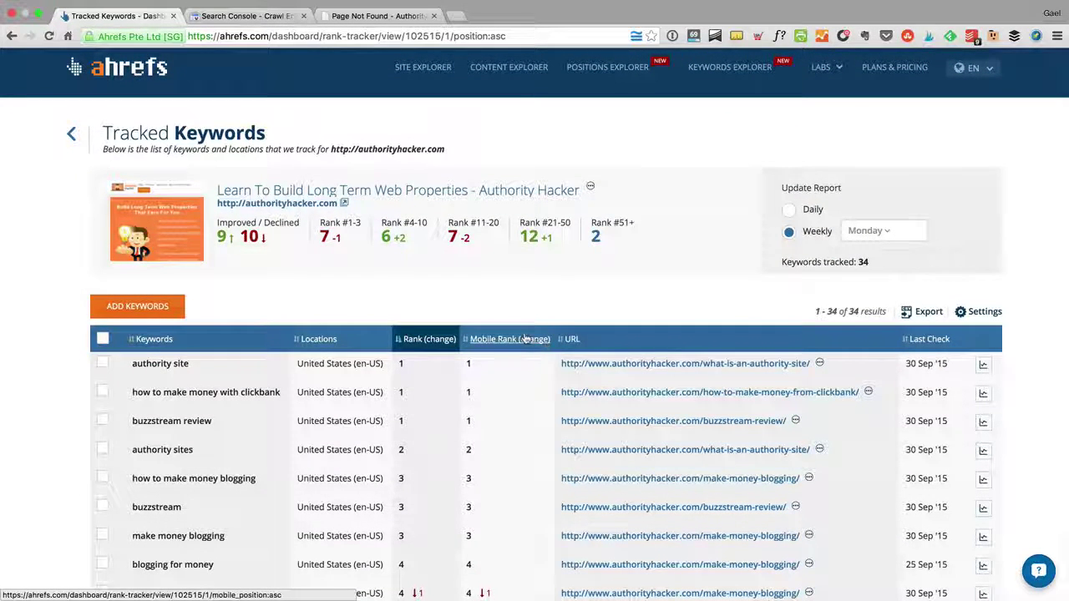
scroll(471, 382, "down", 3)
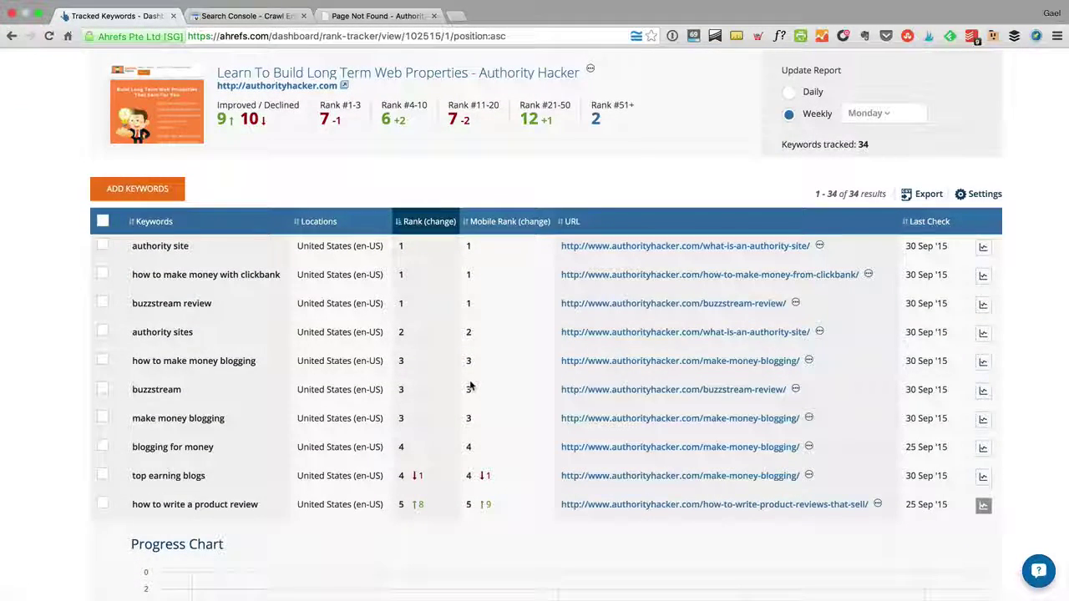
scroll(454, 373, "down", 2)
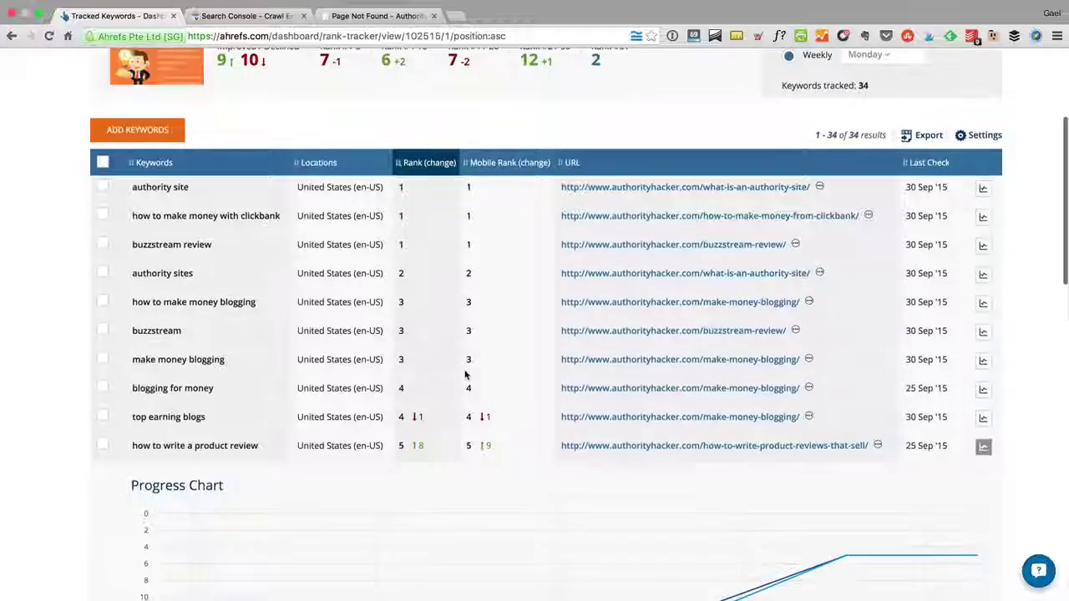
scroll(443, 385, "up", 5)
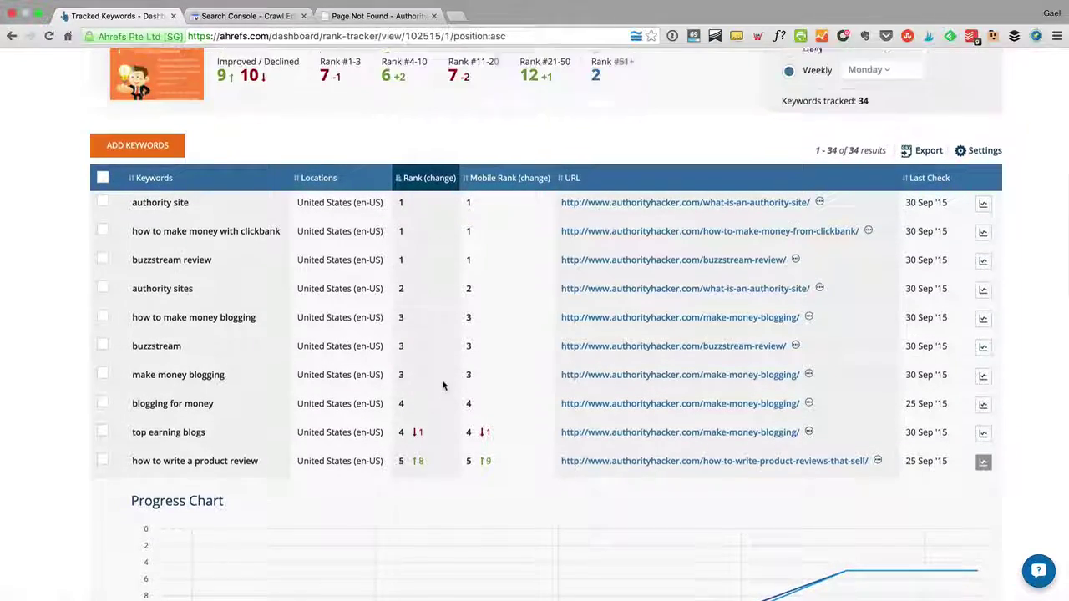
mouse_move(595, 234)
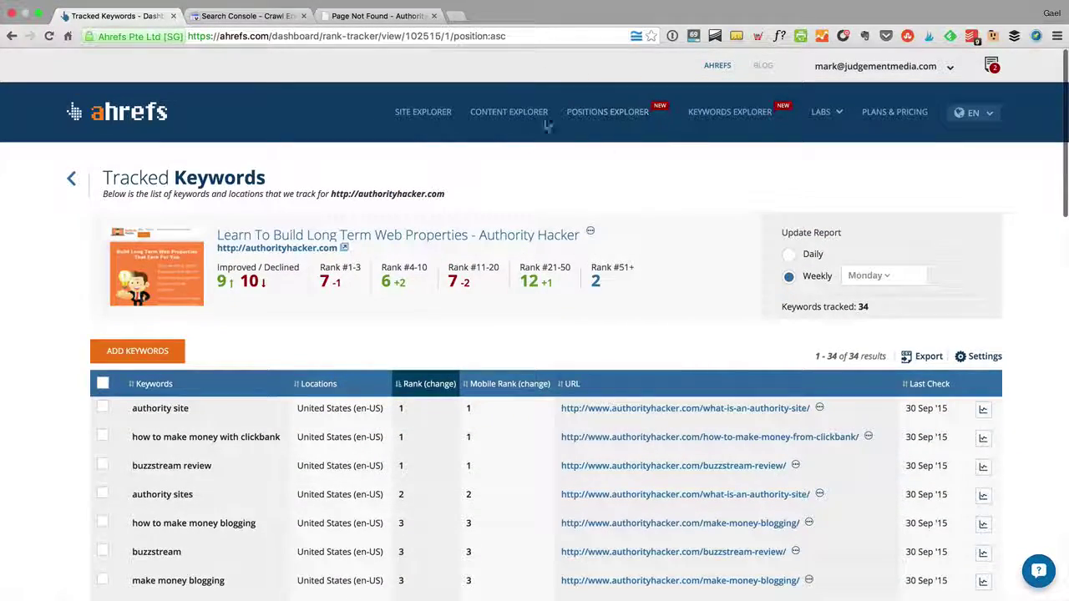
scroll(614, 286, "down", 5)
scroll(614, 286, "down", 2)
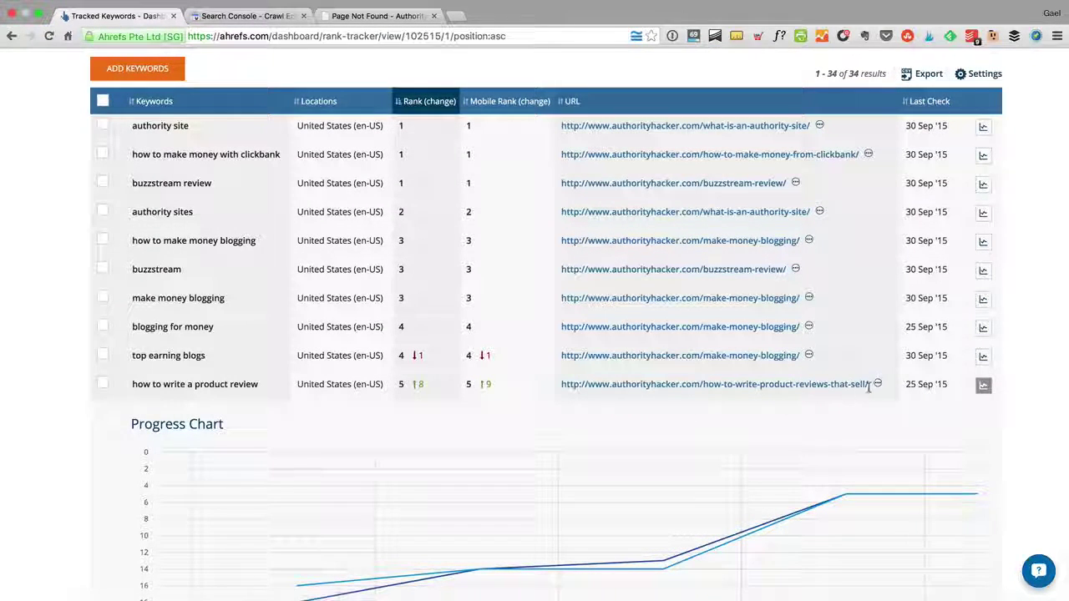
View the analysis options for the how-to-write-product-reviews-that-sell URL, and hide the progress chart for "how to write a product review"
mouse_move(877, 386)
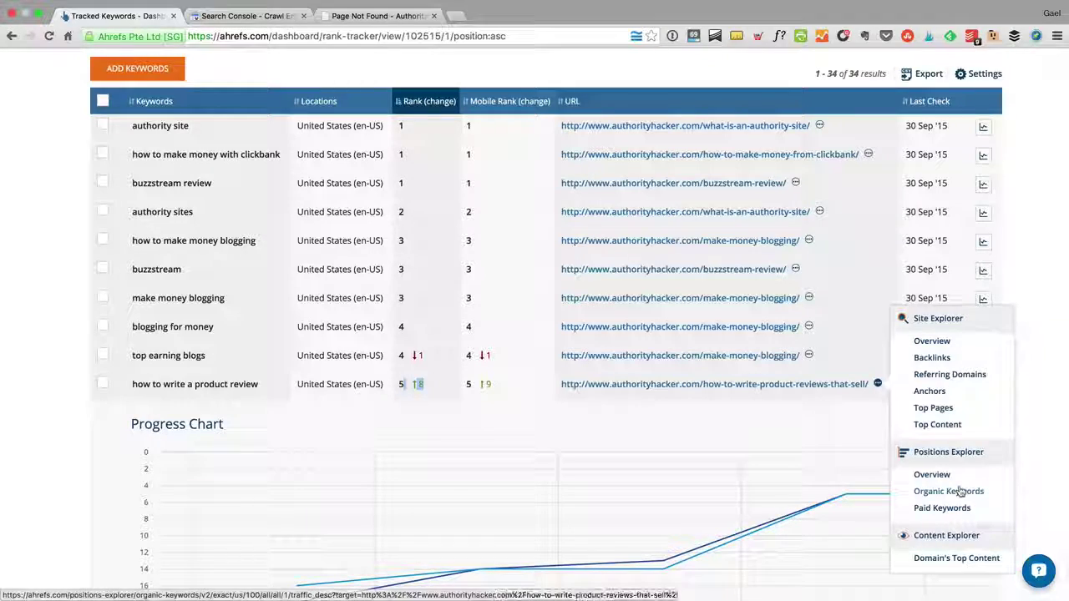
scroll(618, 432, "up", 5)
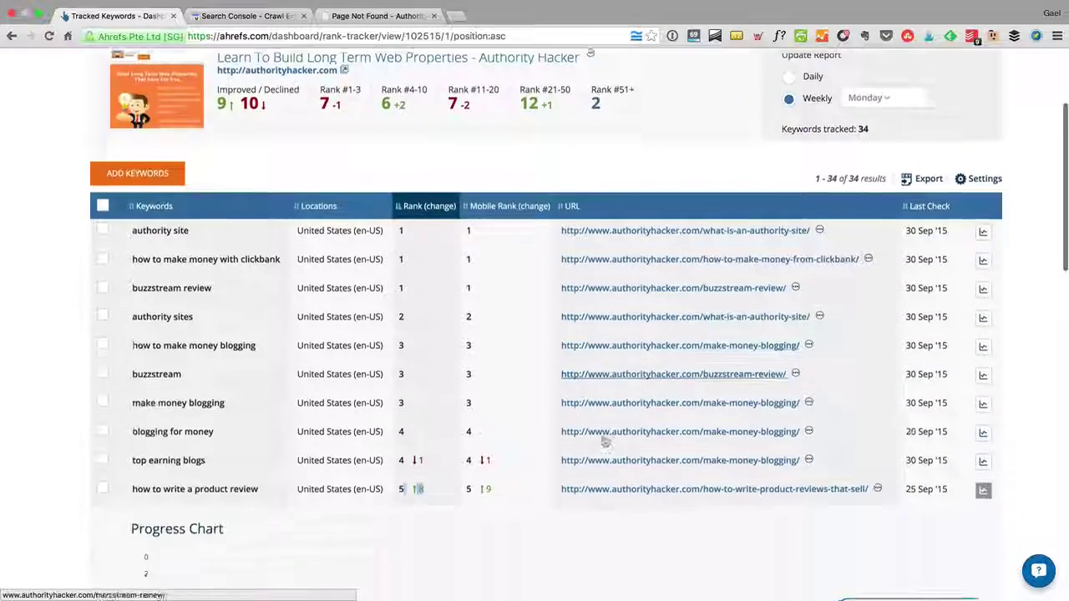
scroll(604, 439, "down", 4)
left_click(986, 406)
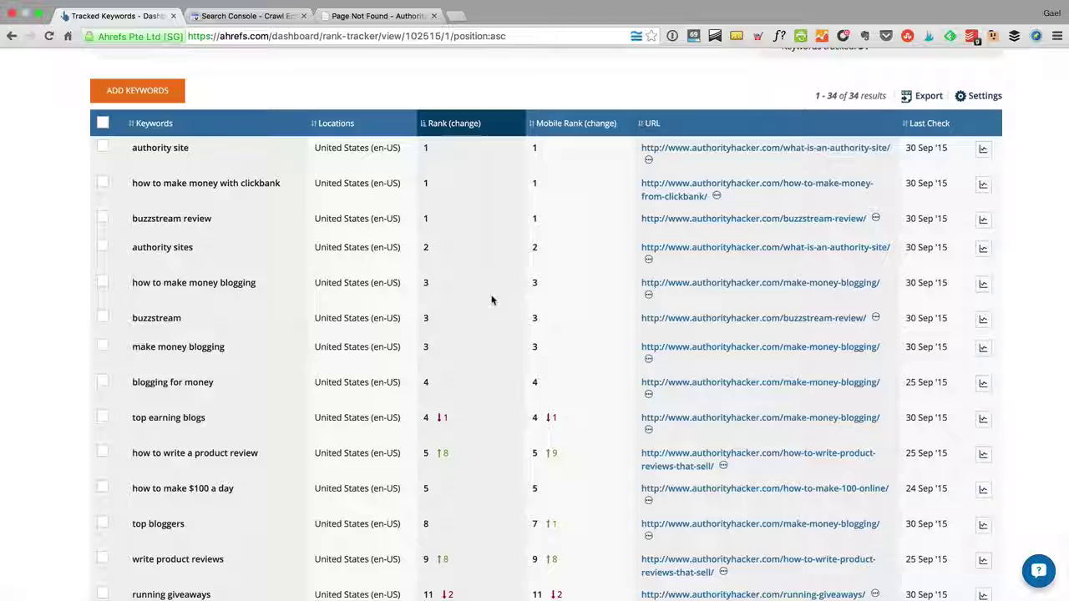
Open the form for adding tracked keywords to authorityhacker.com and bring up its keyword ideas
scroll(492, 301, "down", 5)
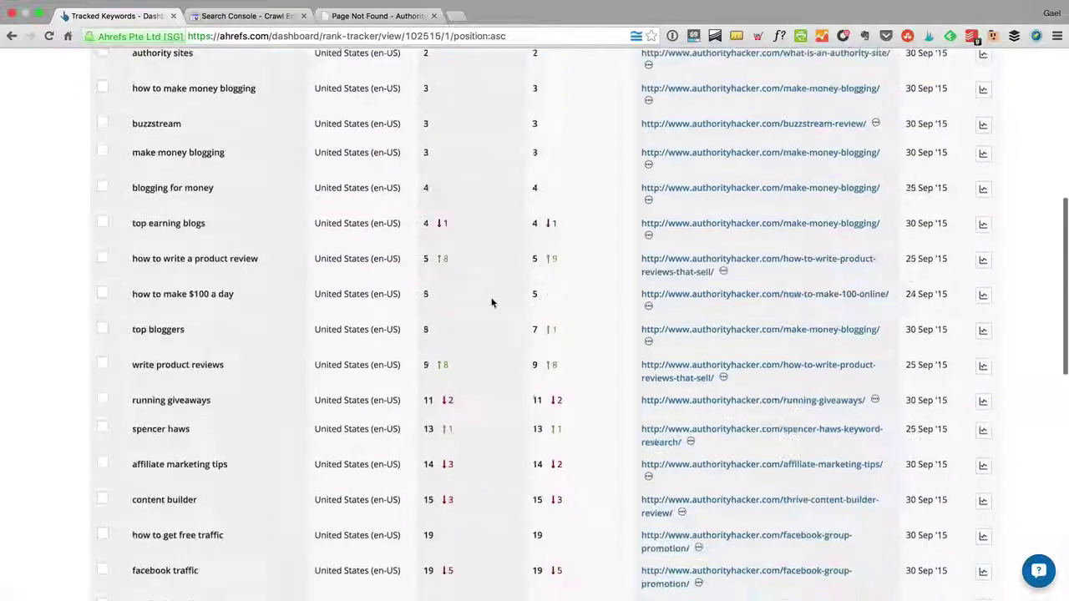
scroll(492, 303, "up", 10)
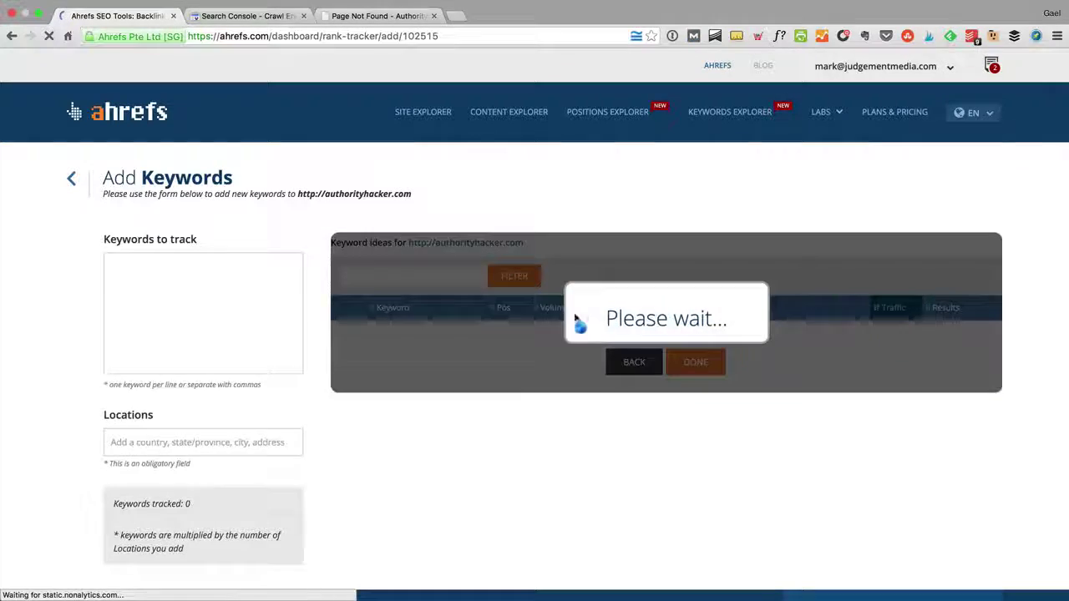
scroll(537, 294, "down", 1)
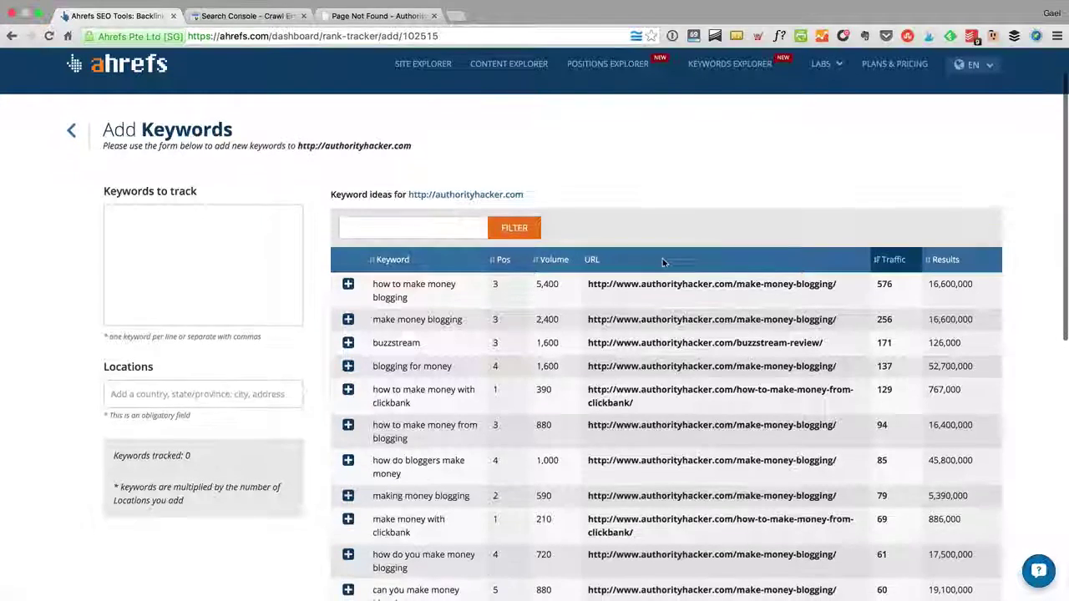
scroll(664, 265, "down", 3)
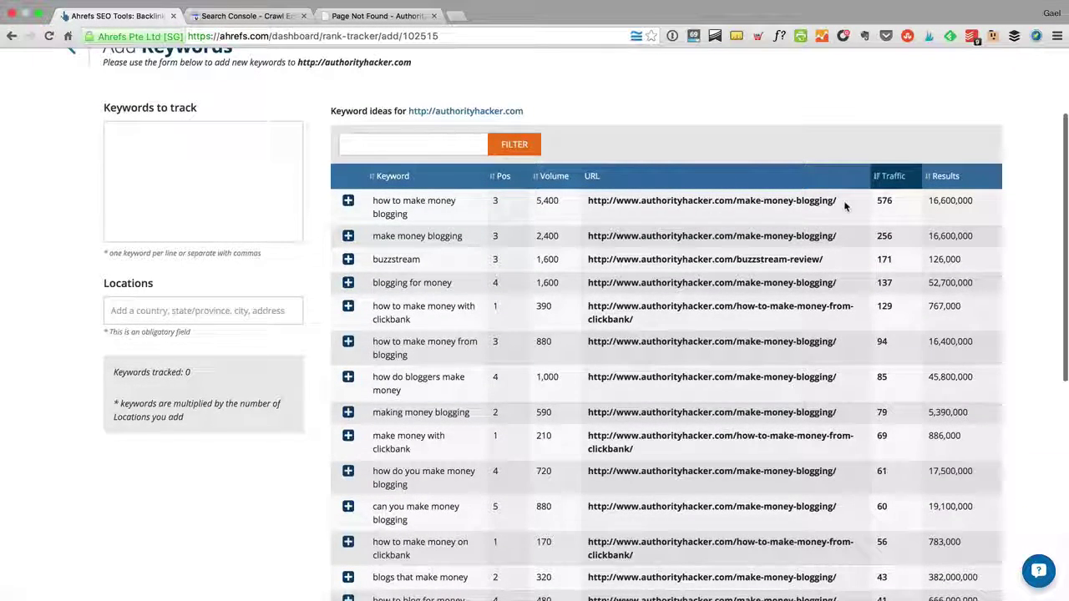
Add the six highest-traffic keyword ideas, from "how to make money blogging" through "how to make money from blogging", to the keywords to track
left_click_drag(895, 201, 495, 209)
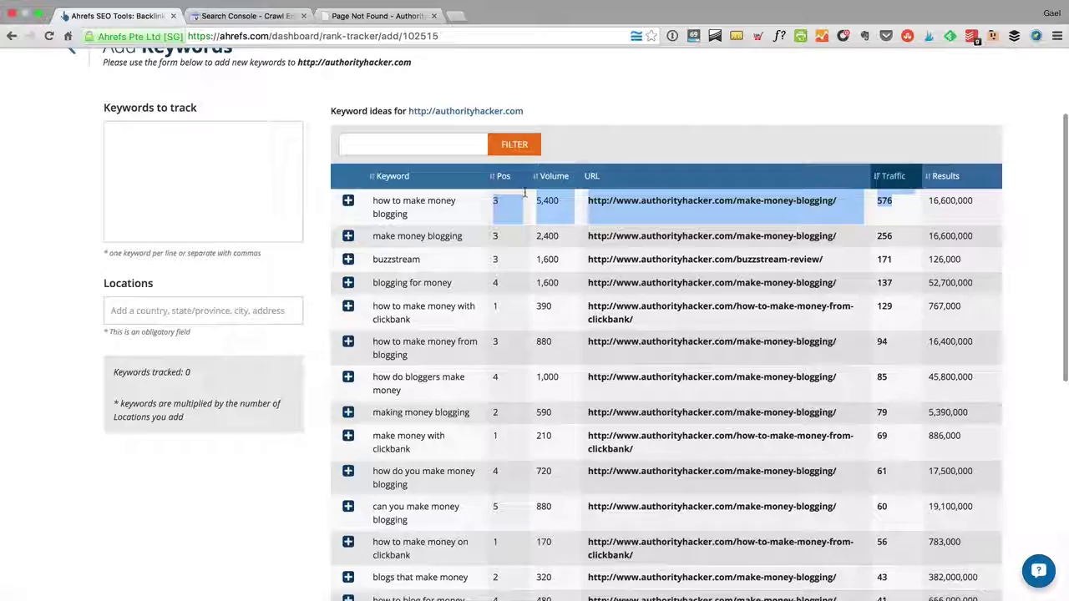
left_click(582, 200)
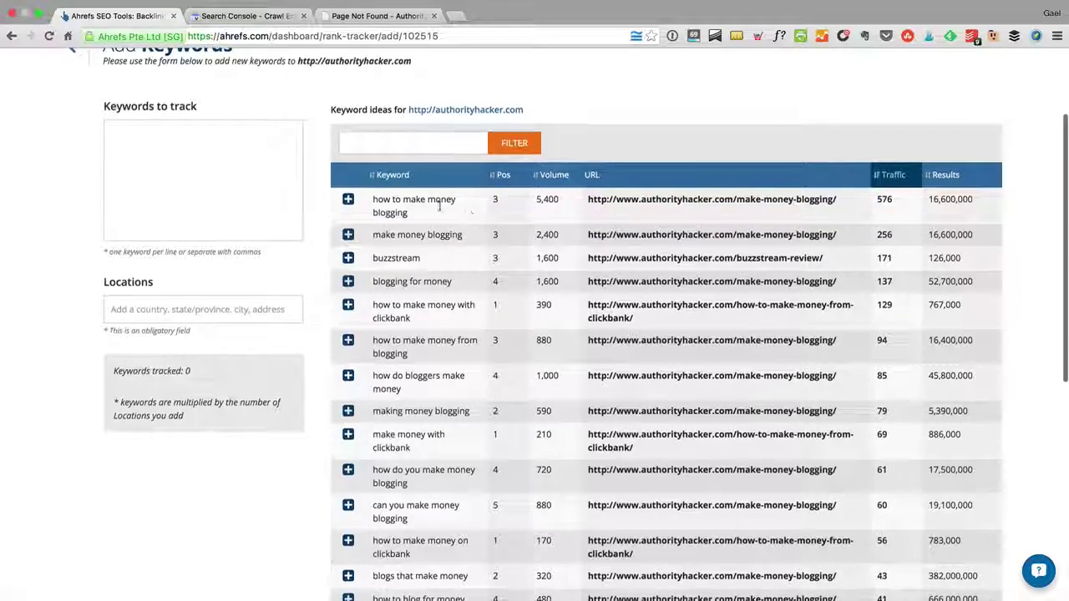
scroll(370, 208, "up", 1)
left_click_drag(370, 208, 911, 217)
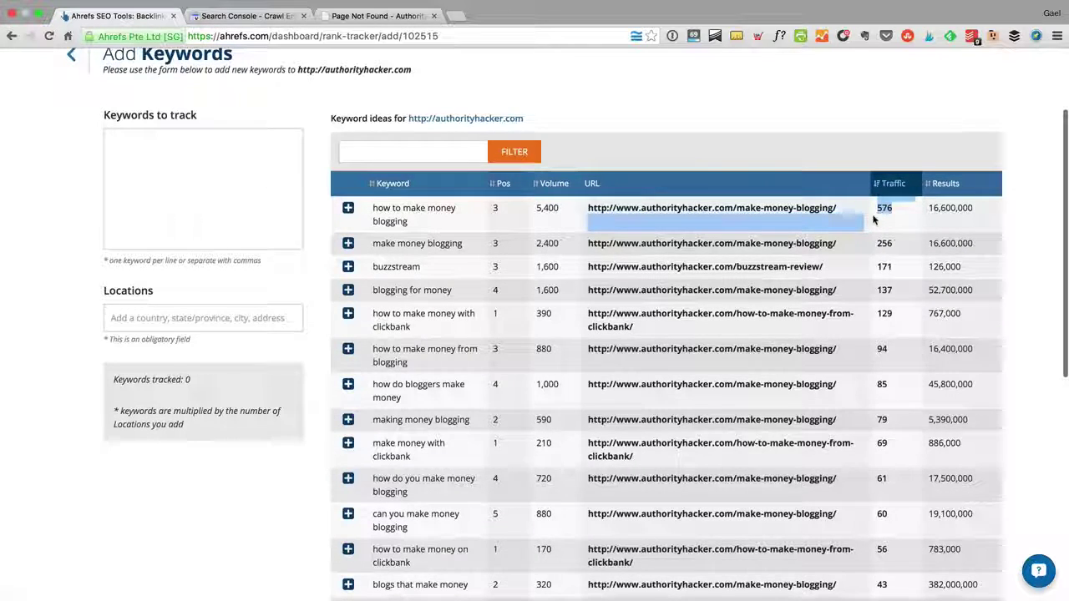
left_click(348, 208)
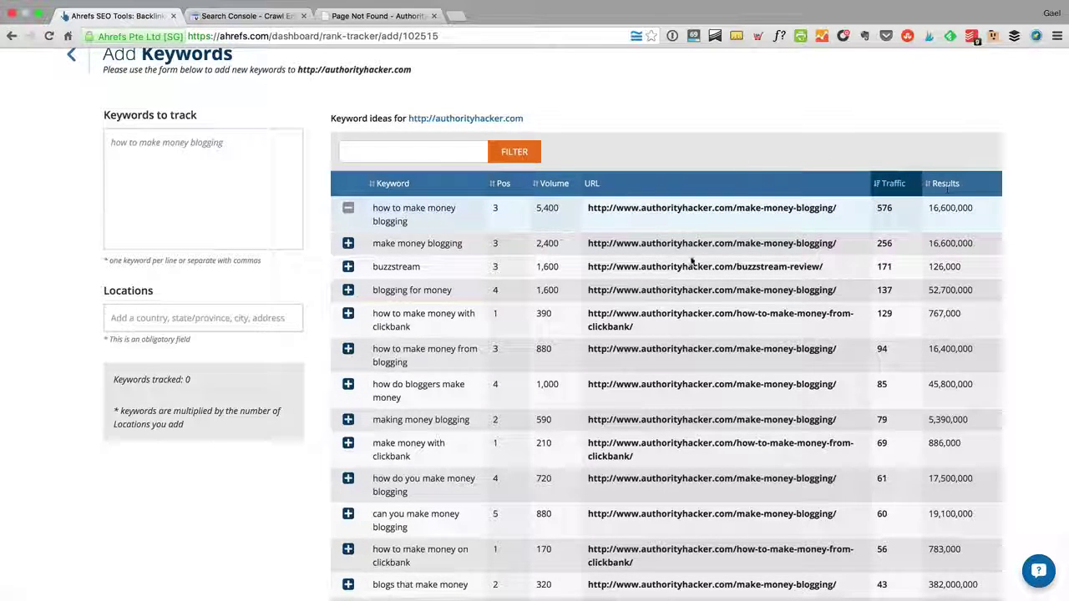
left_click(347, 243)
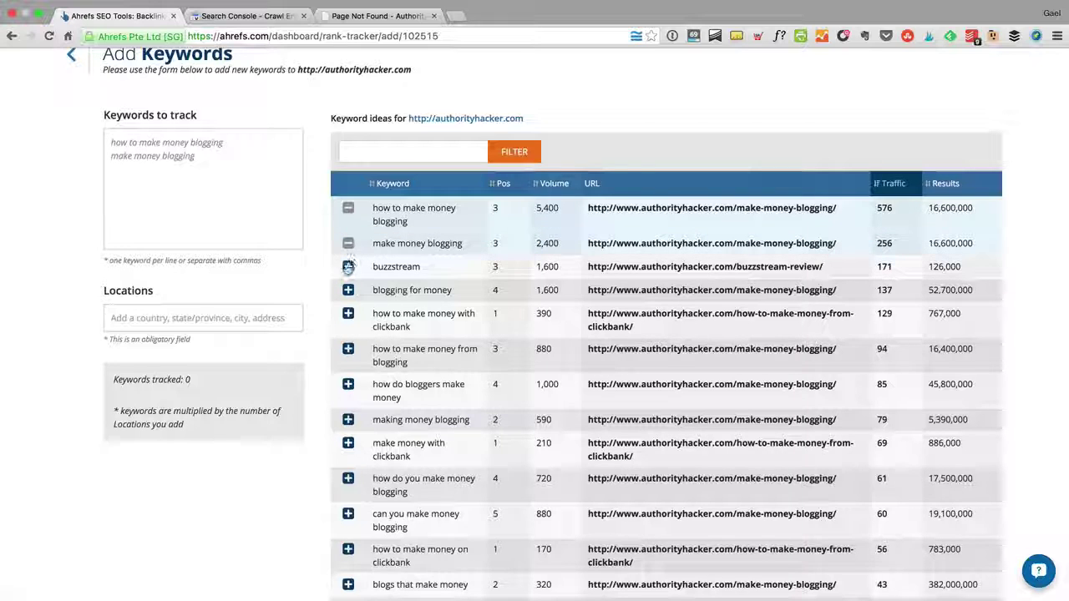
left_click(348, 267)
left_click(347, 290)
left_click(347, 313)
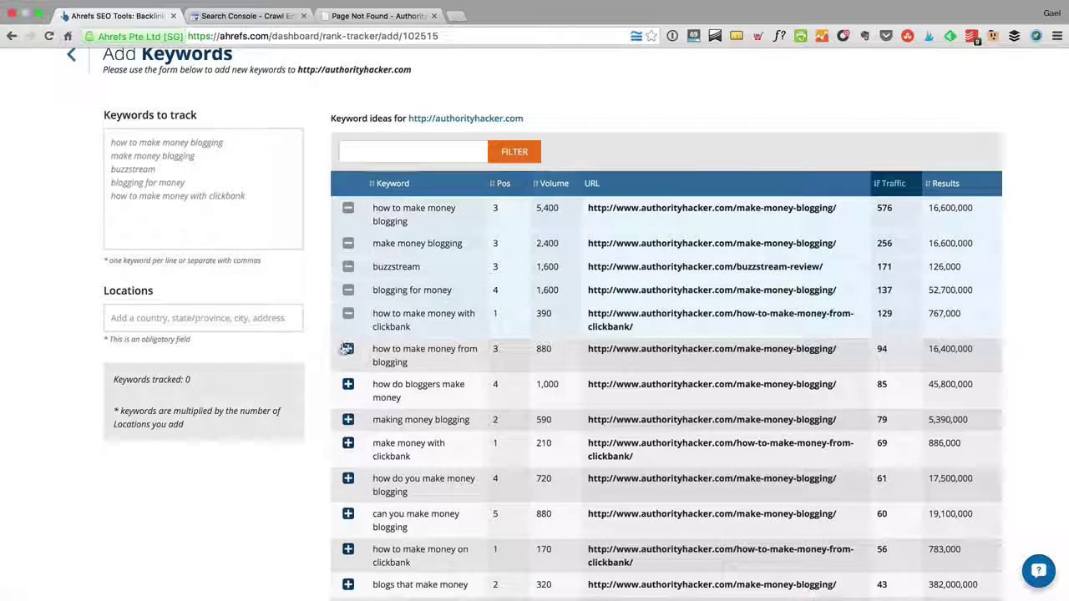
left_click(348, 348)
Browse the further keyword ideas on page 8, examining the positions and search volumes of the lower-traffic keywords
scroll(543, 381, "down", 10)
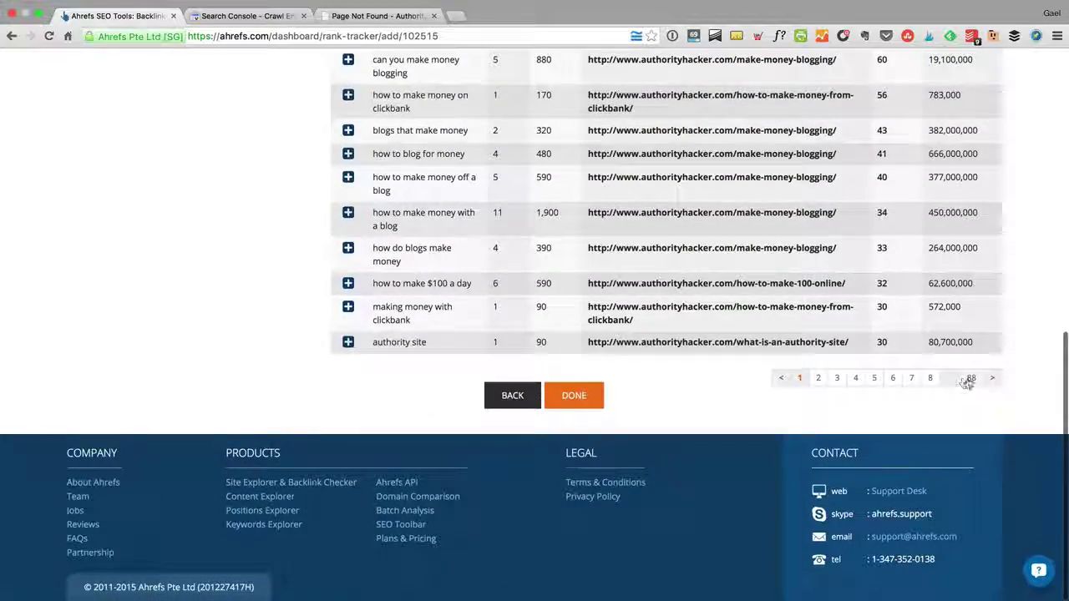
scroll(966, 378, "up", 4)
scroll(967, 382, "up", 3)
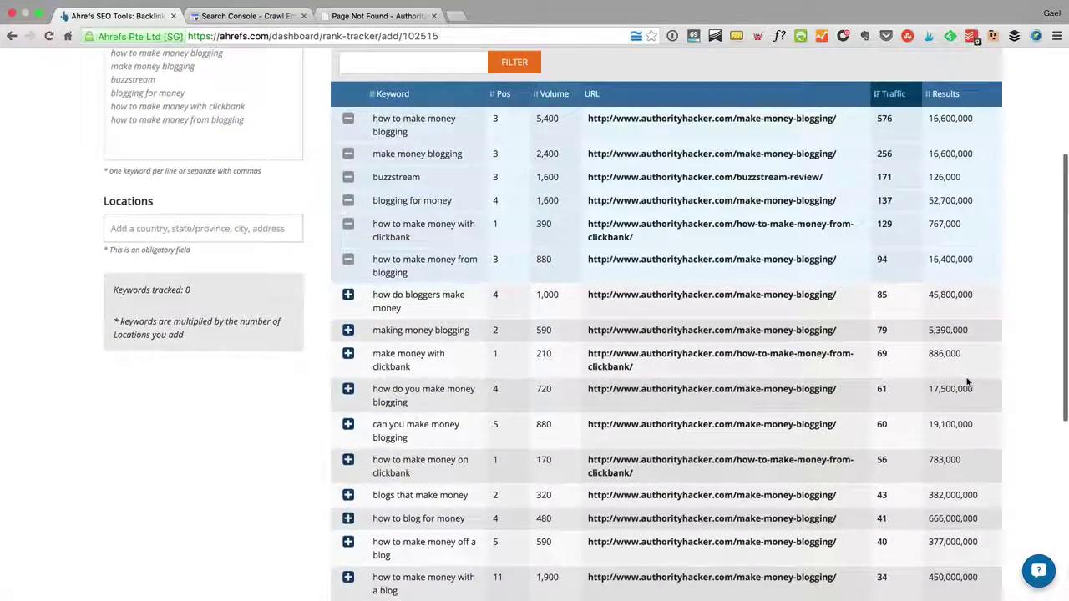
scroll(919, 380, "down", 10)
left_click(930, 377)
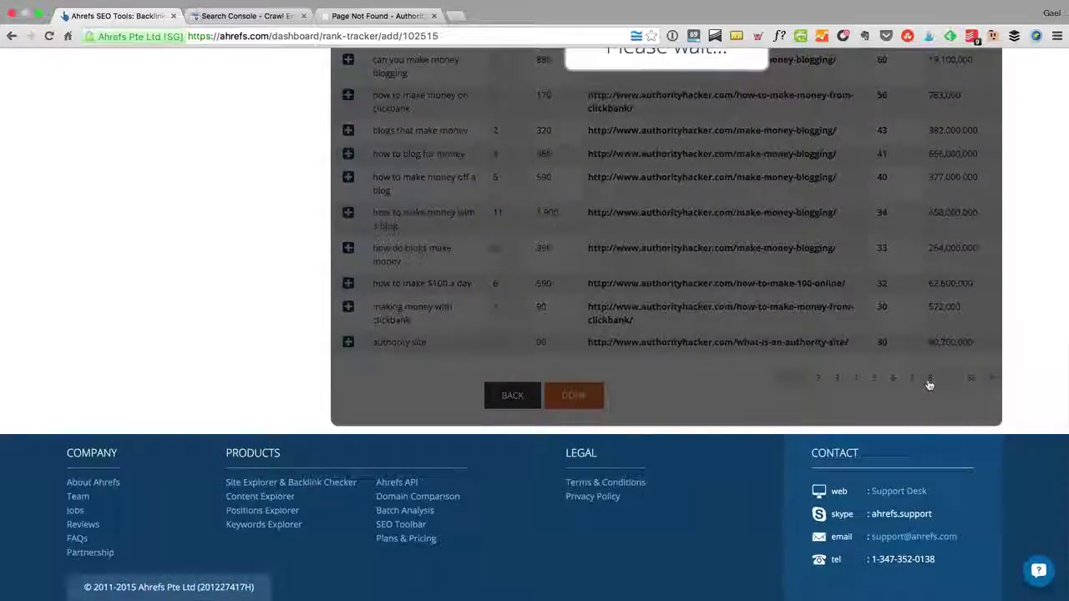
scroll(854, 326, "up", 4)
scroll(854, 325, "down", 4)
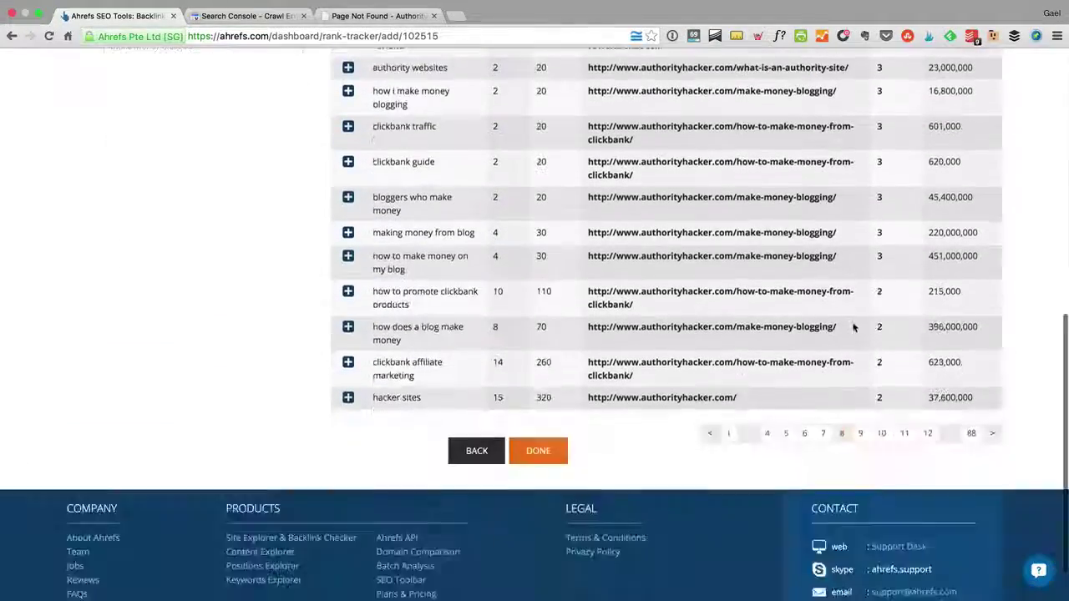
scroll(853, 326, "up", 4)
left_click_drag(506, 115, 554, 413)
left_click(328, 379)
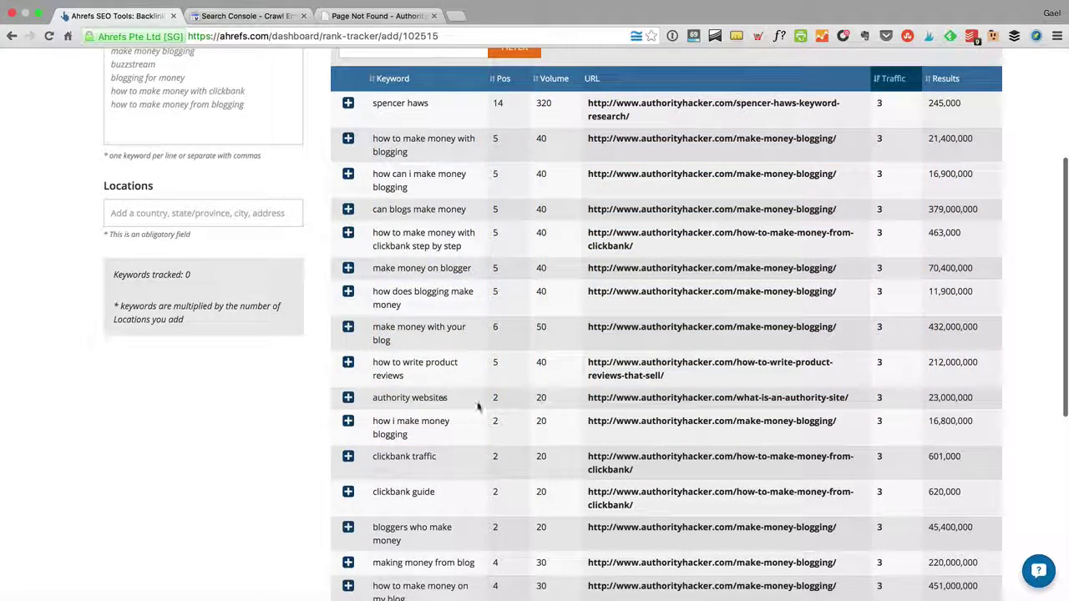
left_click_drag(492, 357, 468, 400)
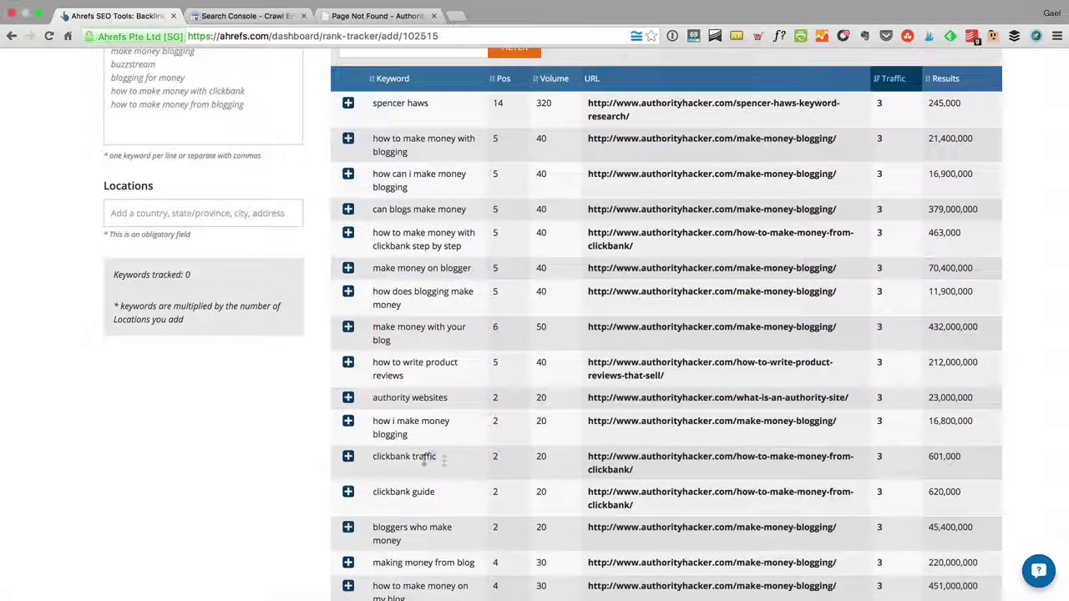
left_click_drag(396, 456, 530, 449)
scroll(596, 437, "down", 3)
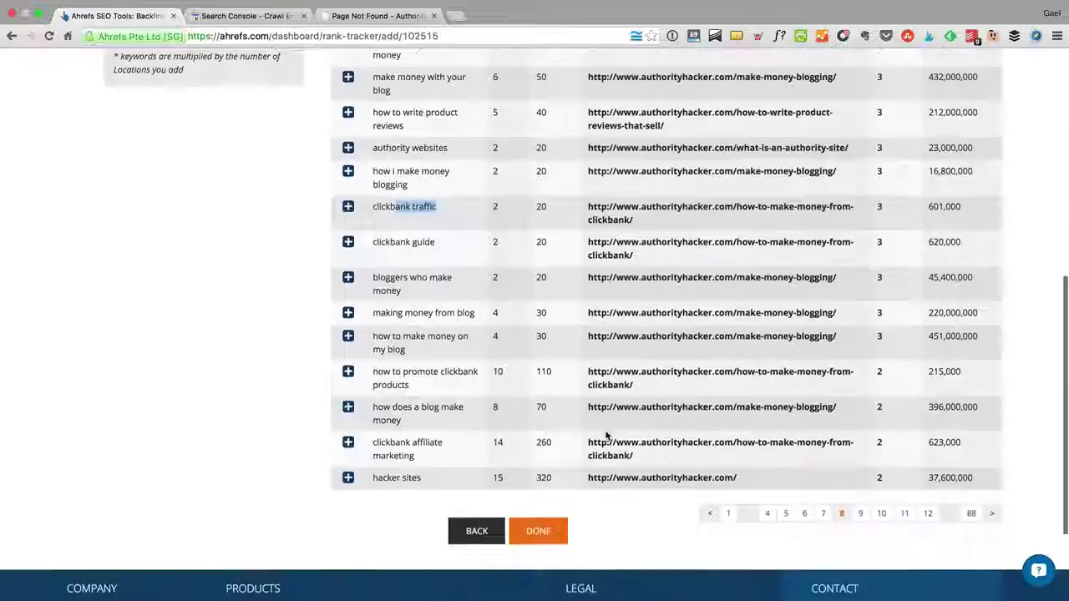
Filter the keyword ideas by "clickbank" and examine the highest-traffic match
scroll(608, 436, "up", 5)
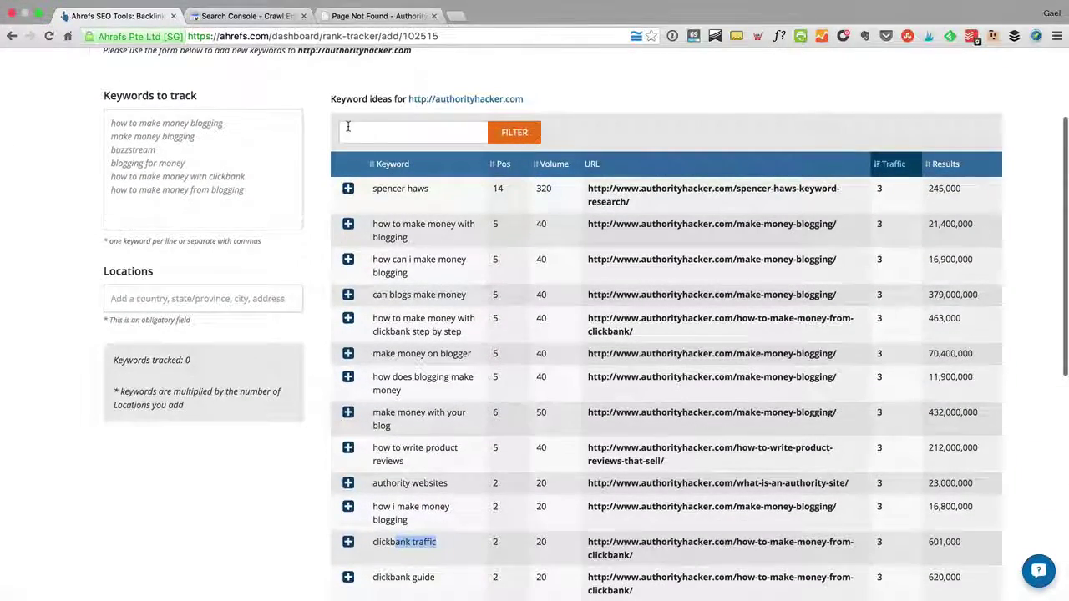
left_click(456, 127)
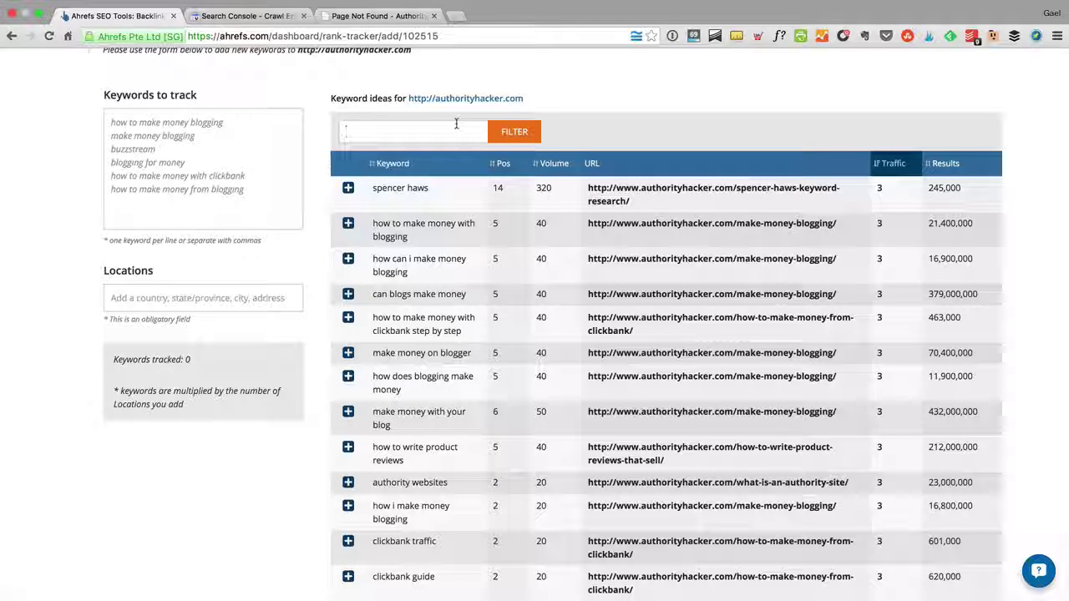
type("lickbank")
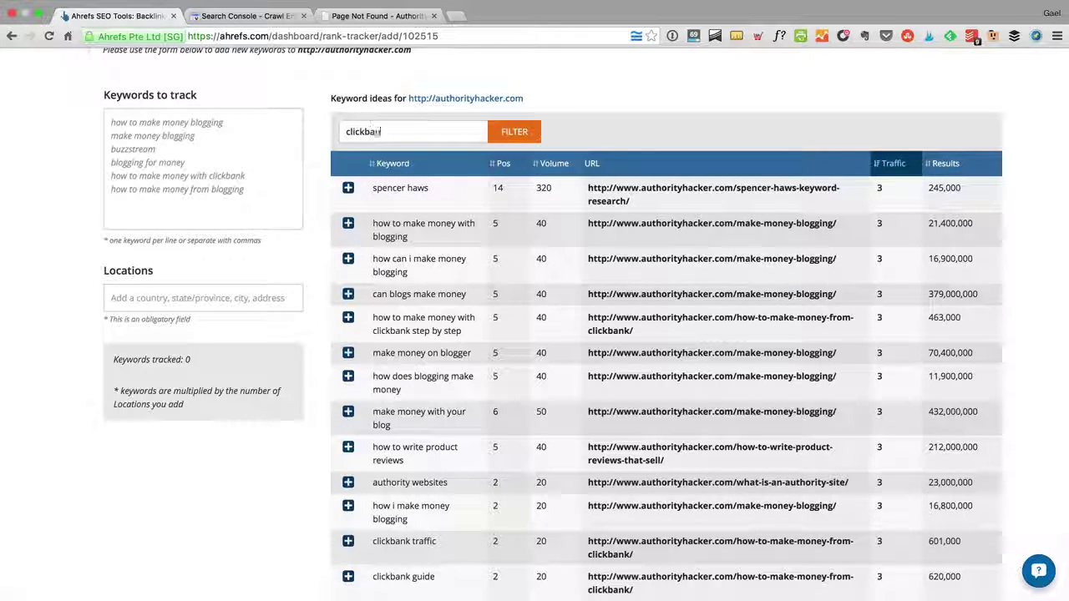
key("Return")
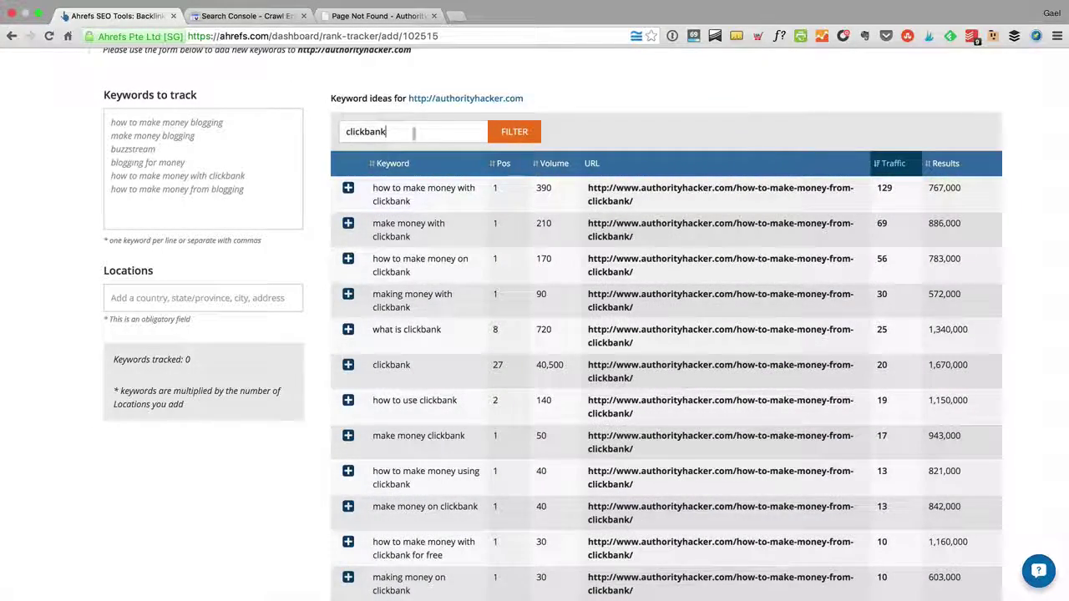
scroll(517, 202, "up", 2)
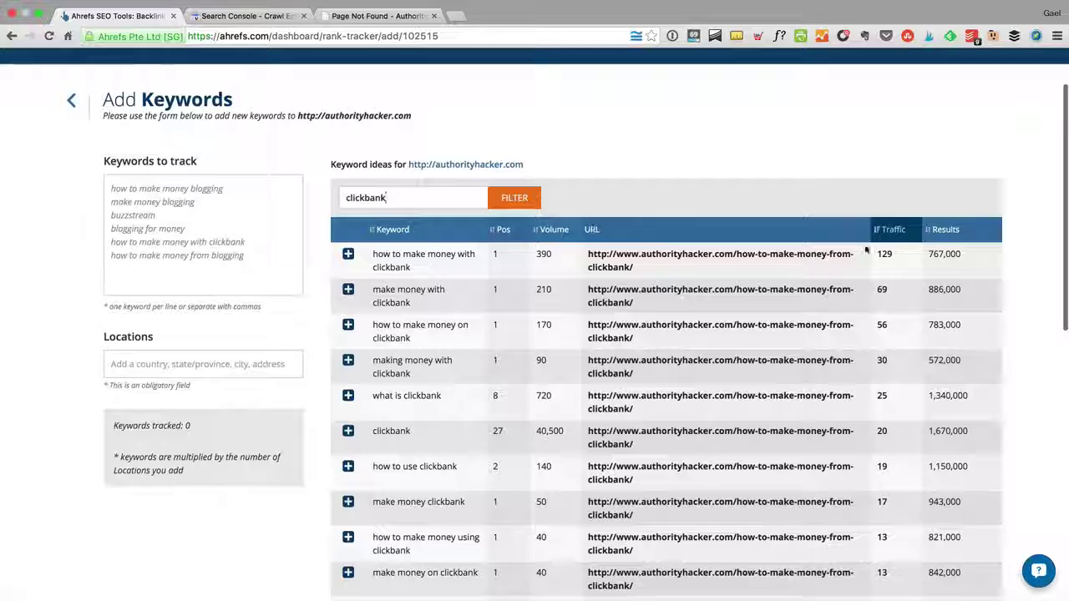
left_click_drag(913, 264, 430, 267)
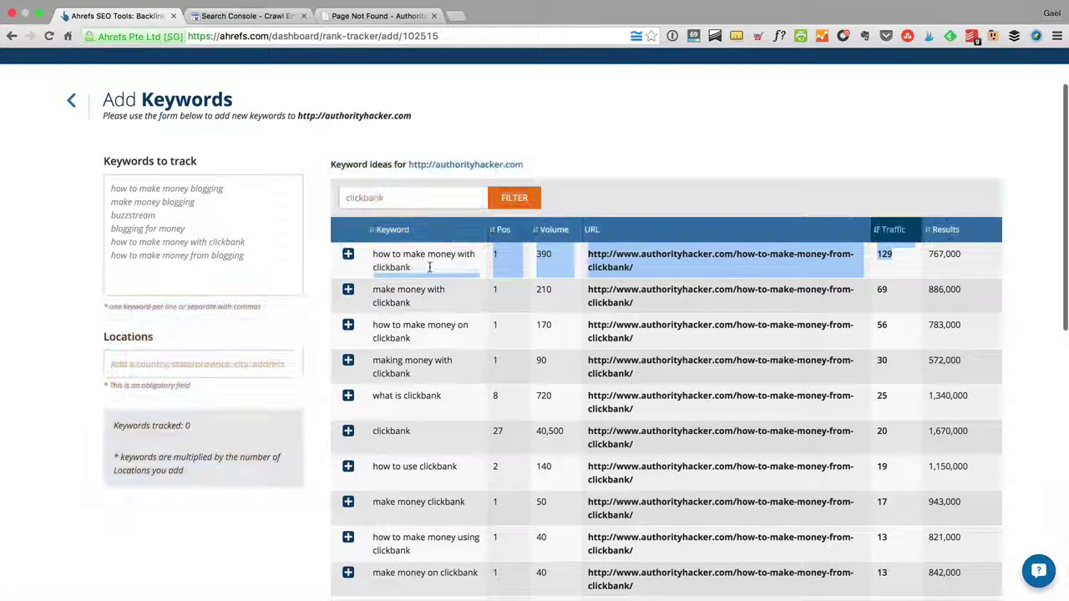
Sort the filtered clickbank keyword ideas by search volume, highest first, and compare their positions
left_click(560, 231)
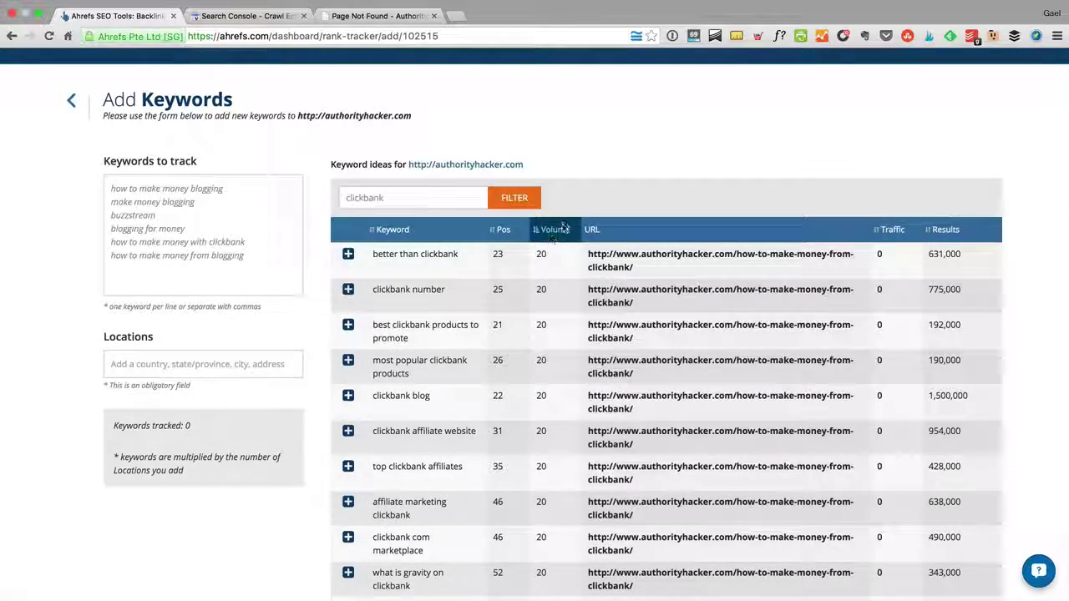
left_click(563, 229)
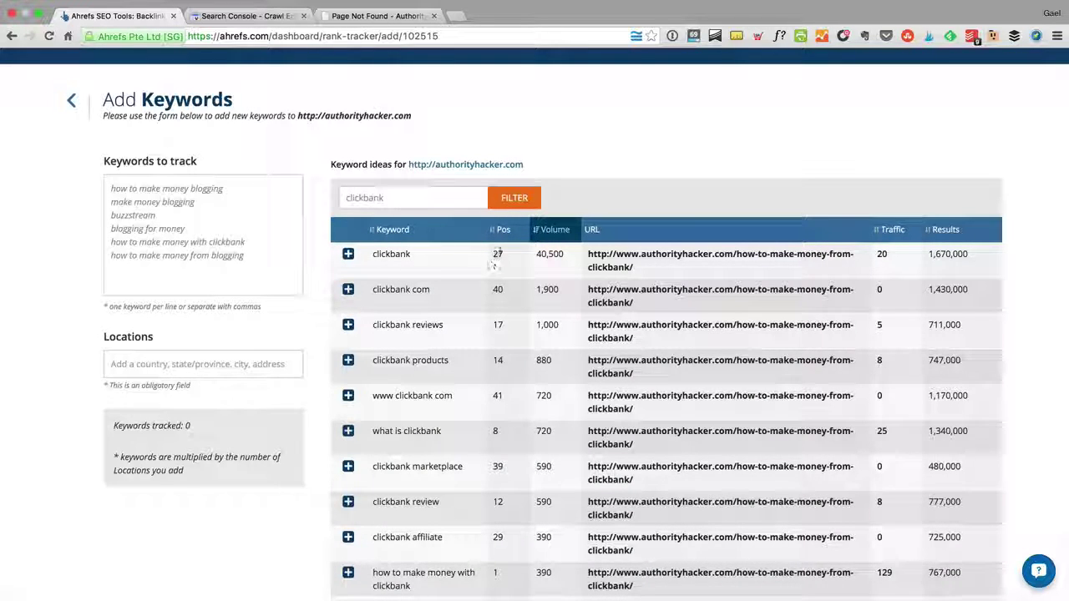
left_click_drag(493, 264, 454, 250)
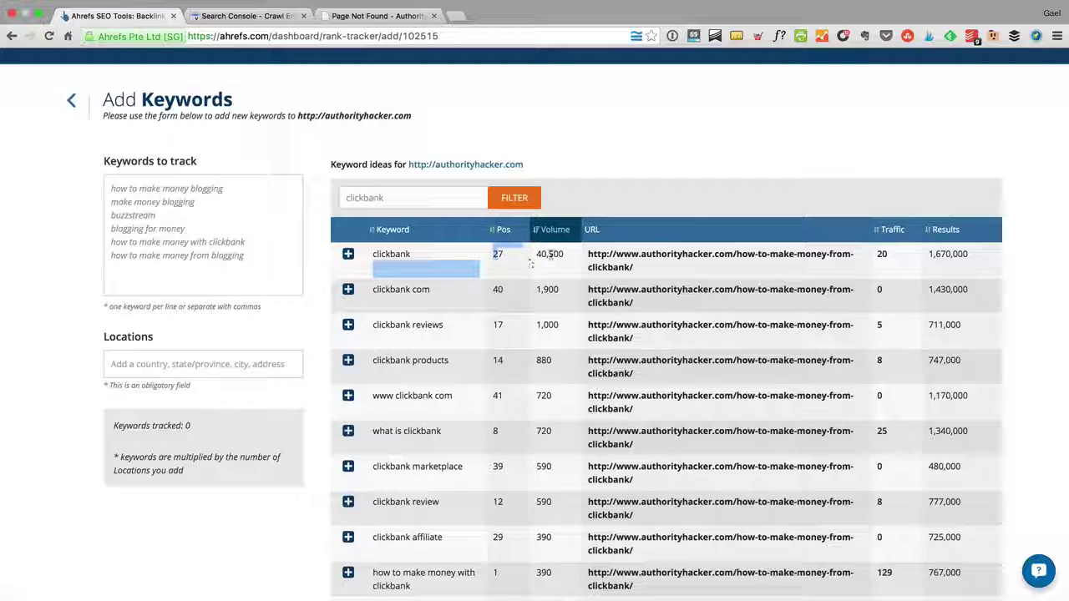
scroll(636, 401, "down", 2)
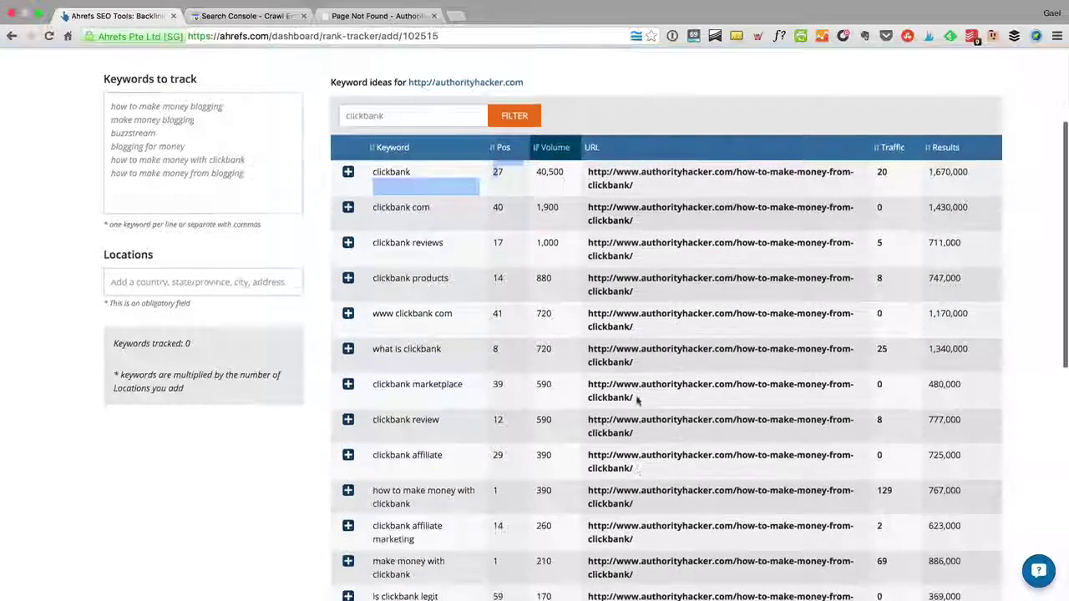
scroll(636, 401, "down", 4)
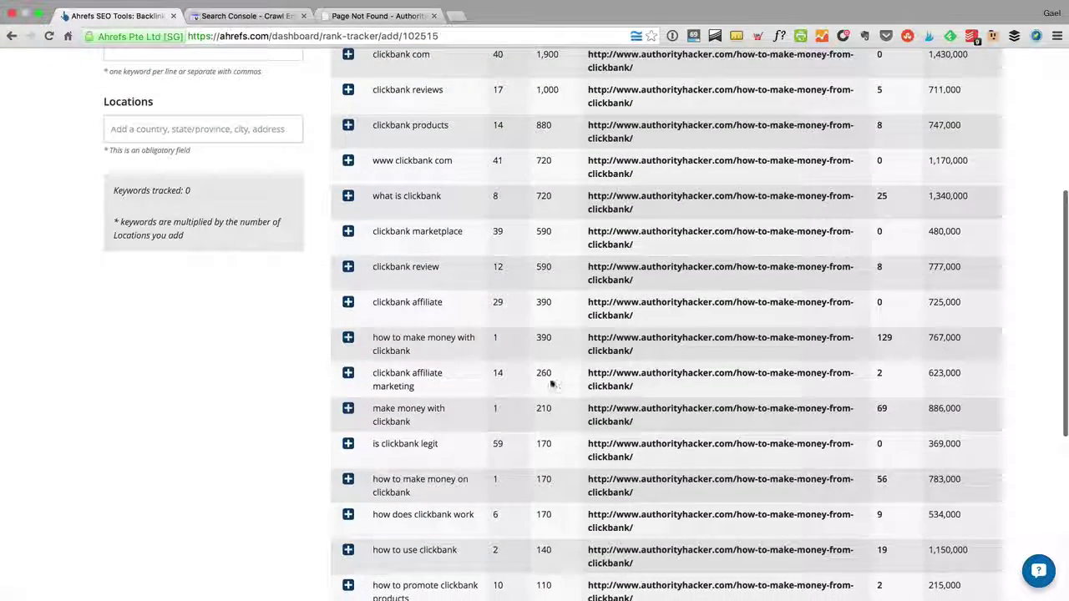
Add the "clickbank affiliate marketing" keyword idea to the keywords to track
left_click_drag(551, 383, 376, 373)
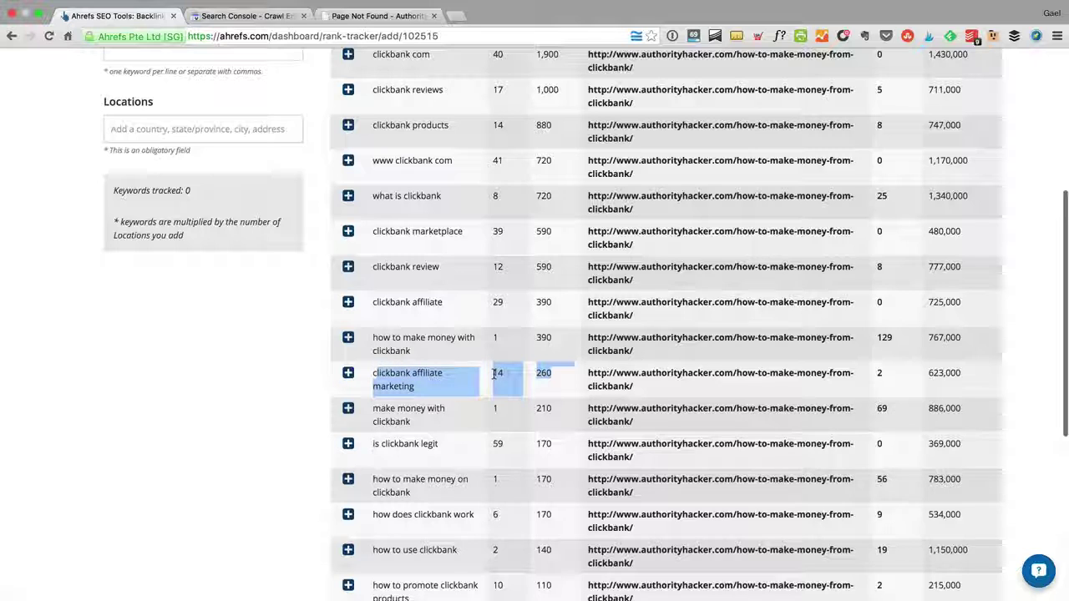
scroll(495, 373, "down", 1)
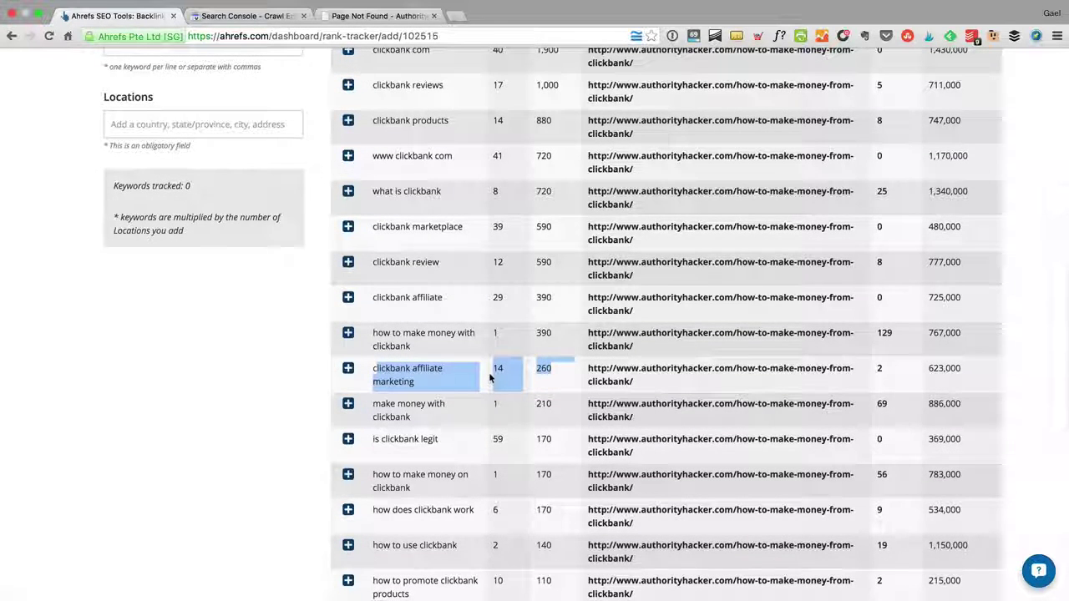
left_click_drag(415, 383, 375, 369)
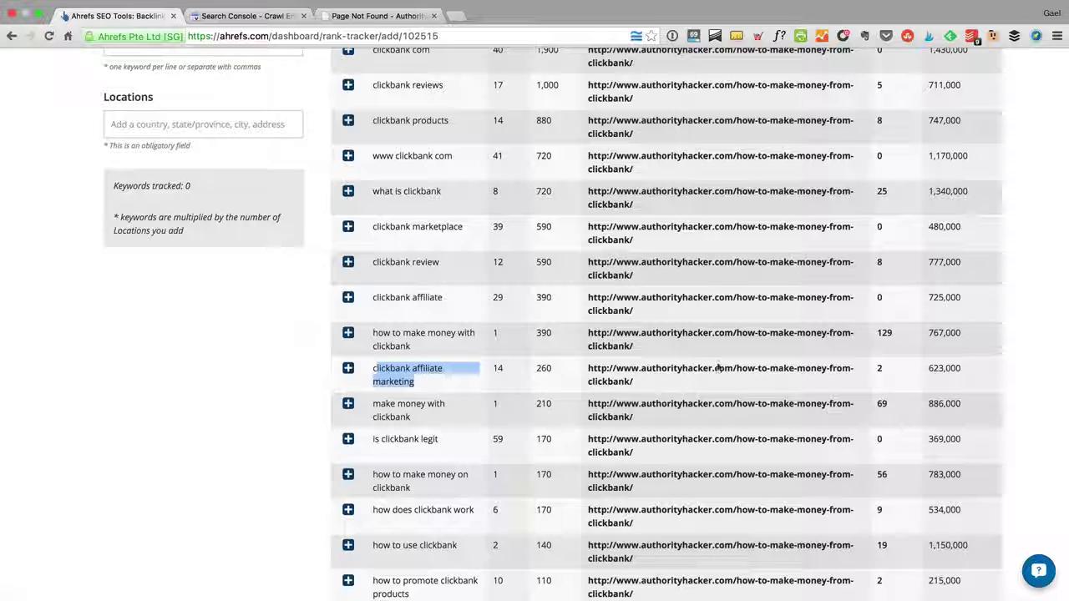
left_click(350, 370)
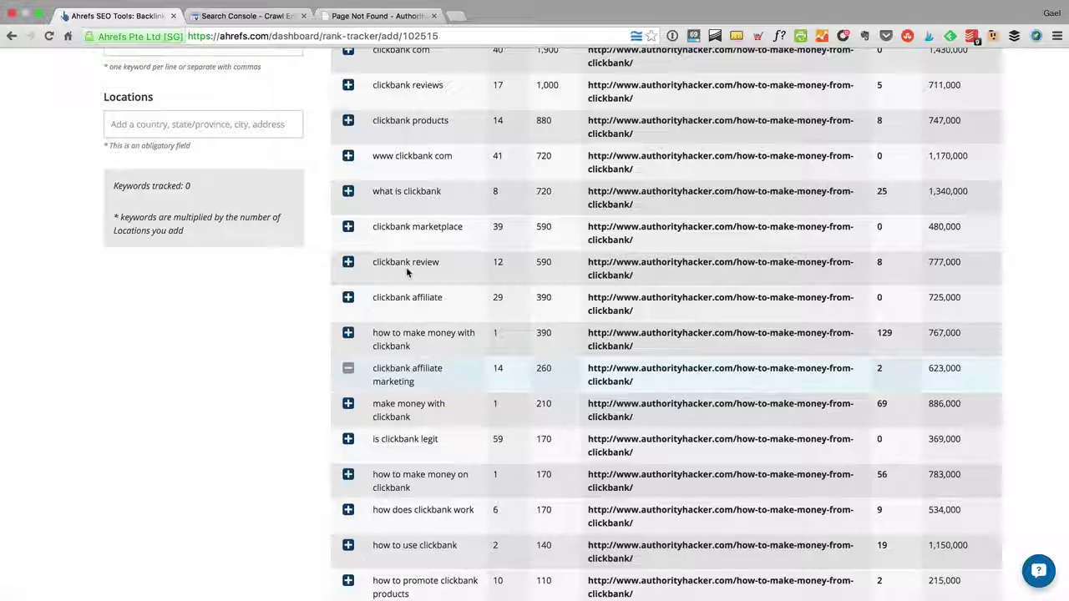
Set United States (en-US) as the tracking location for the selected keywords
scroll(406, 267, "up", 5)
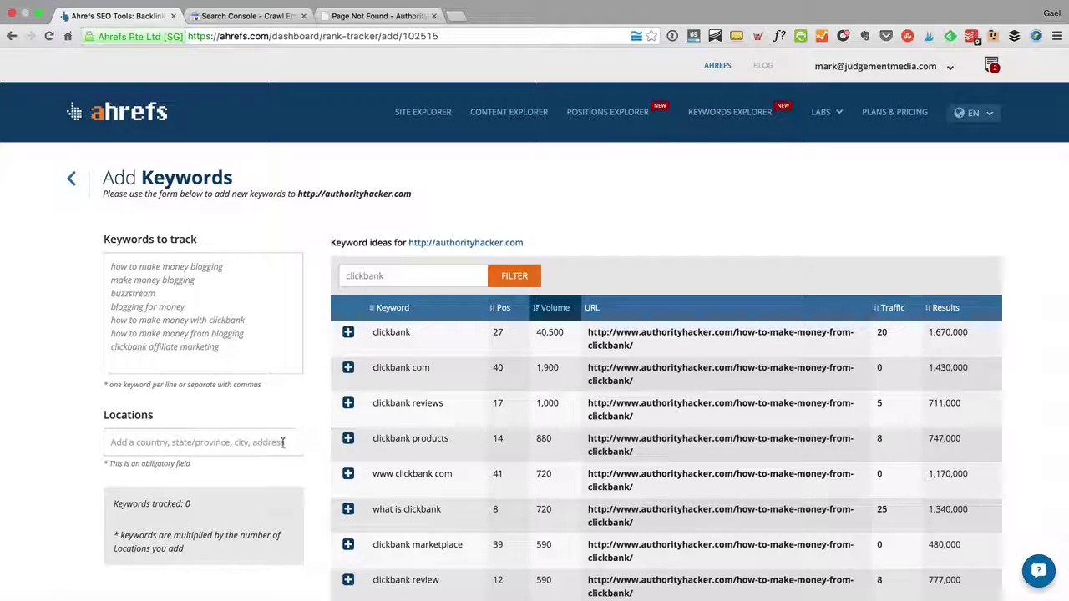
left_click(249, 450)
type("united")
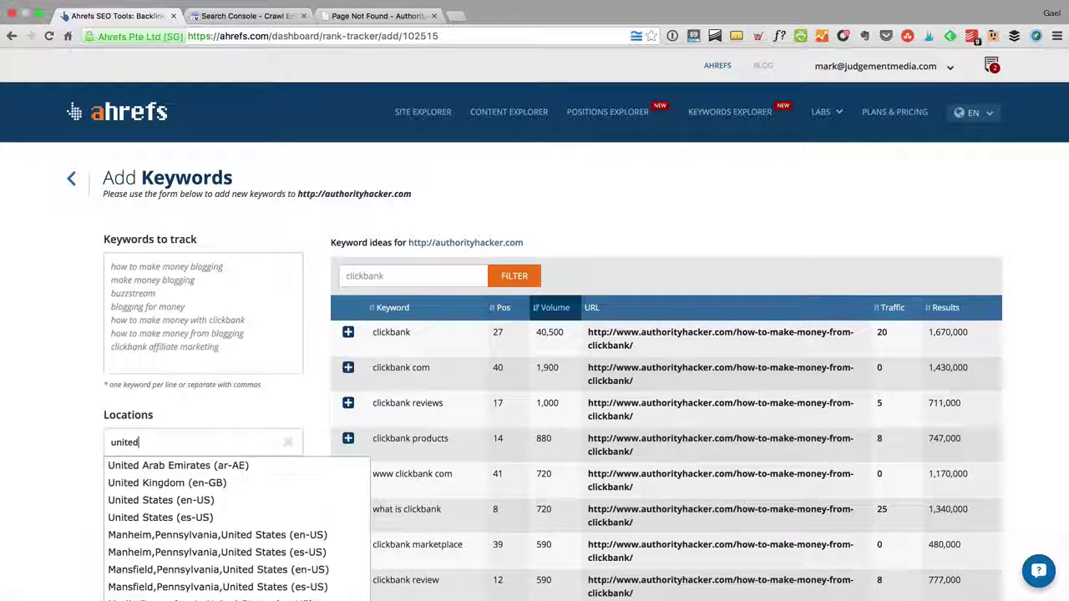
left_click(232, 500)
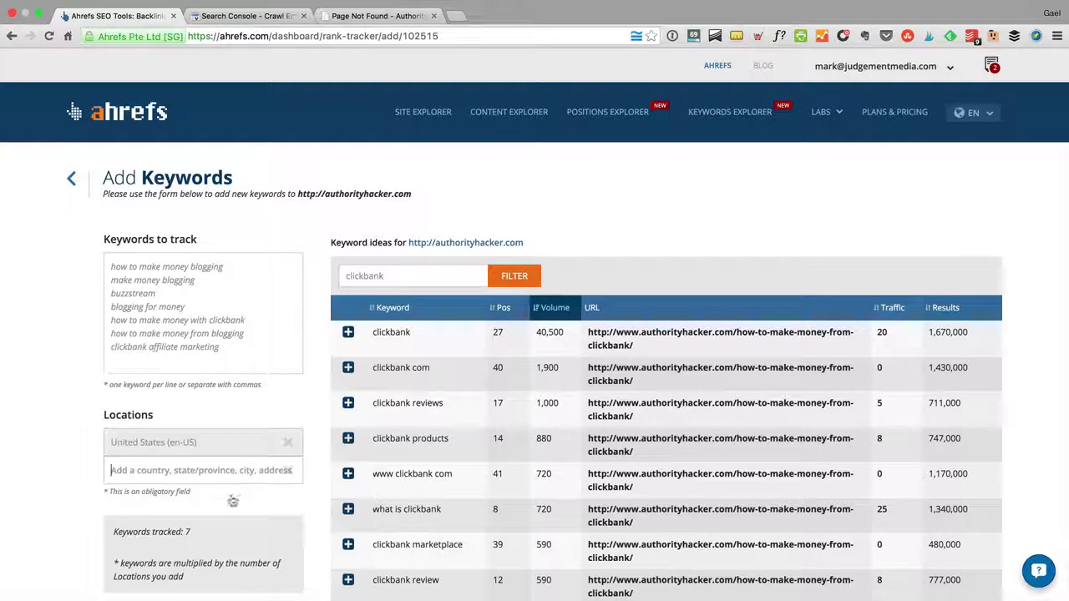
Try adding United Kingdom (en-GB) as a second tracking location, and remove it again
left_click(181, 471)
type("united king")
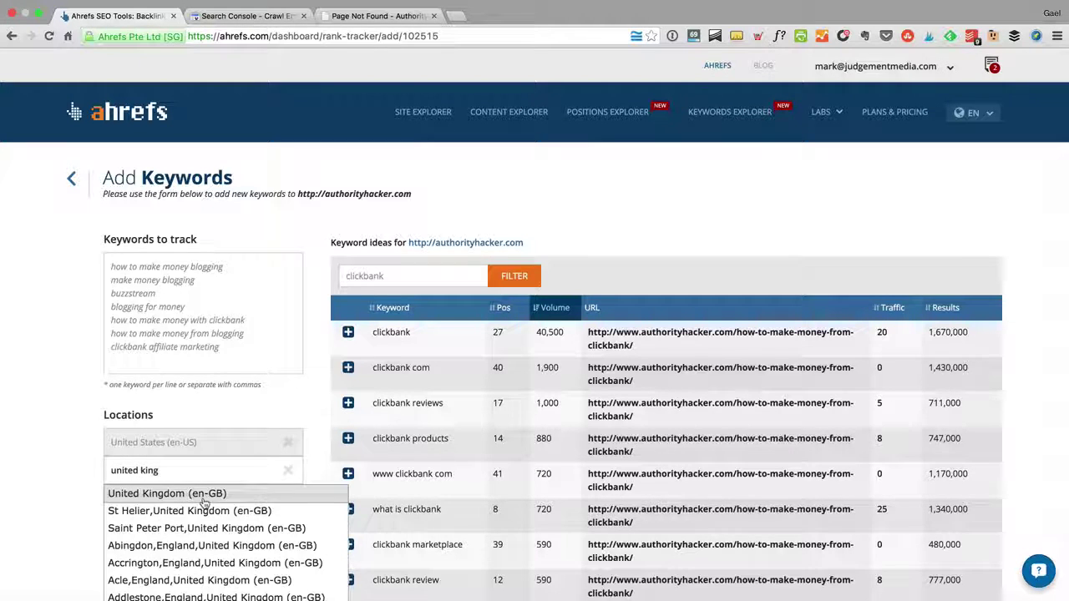
left_click(203, 494)
scroll(251, 418, "down", 2)
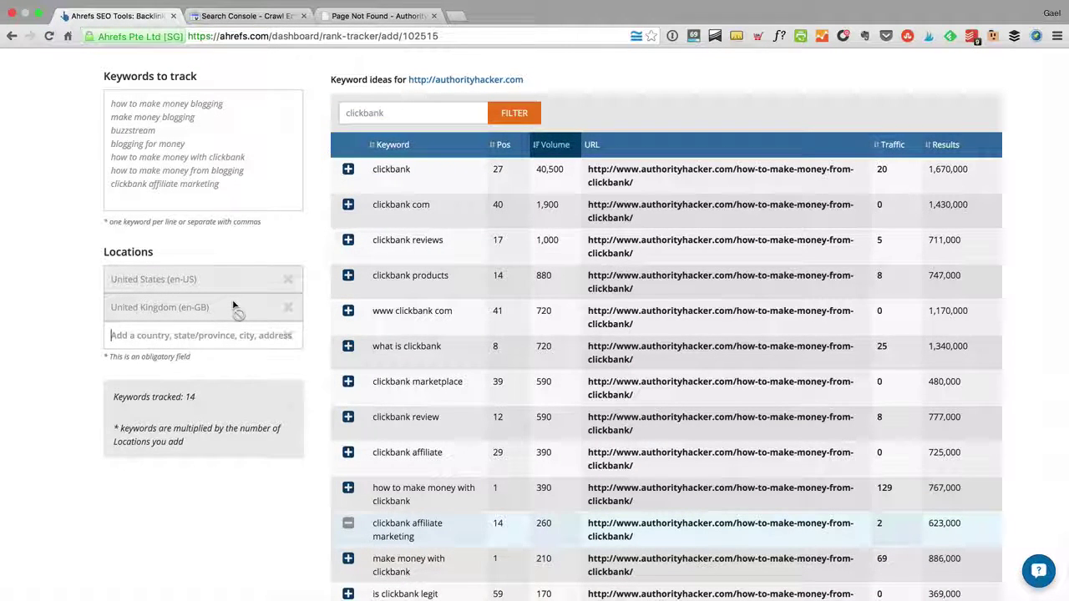
left_click(291, 316)
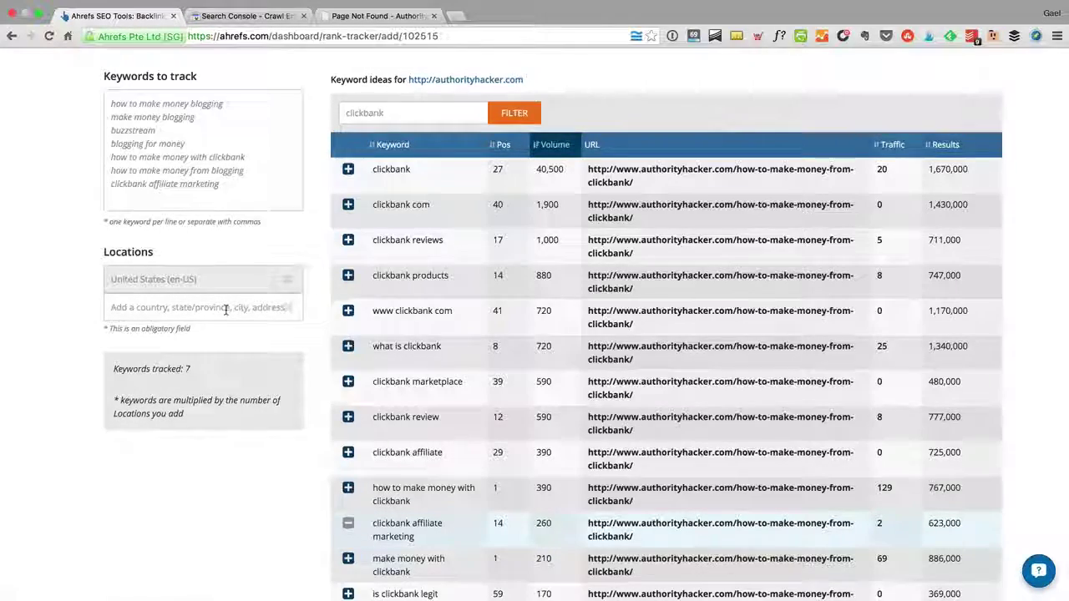
Finish adding the selected keywords and the United States location to authorityhacker.com's tracked keywords
scroll(226, 314, "down", 5)
scroll(226, 314, "down", 4)
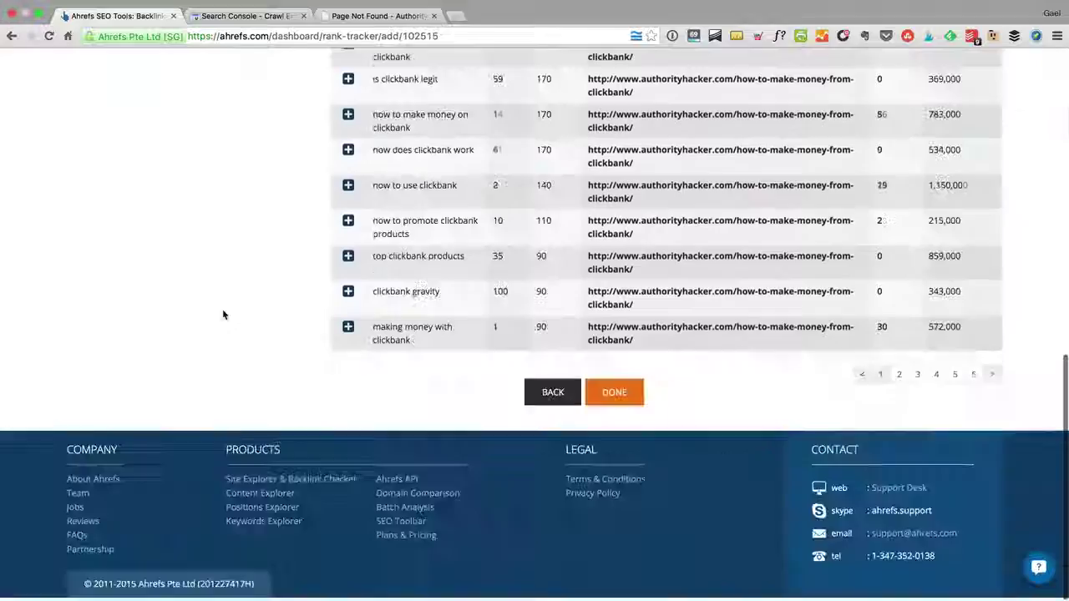
left_click(616, 395)
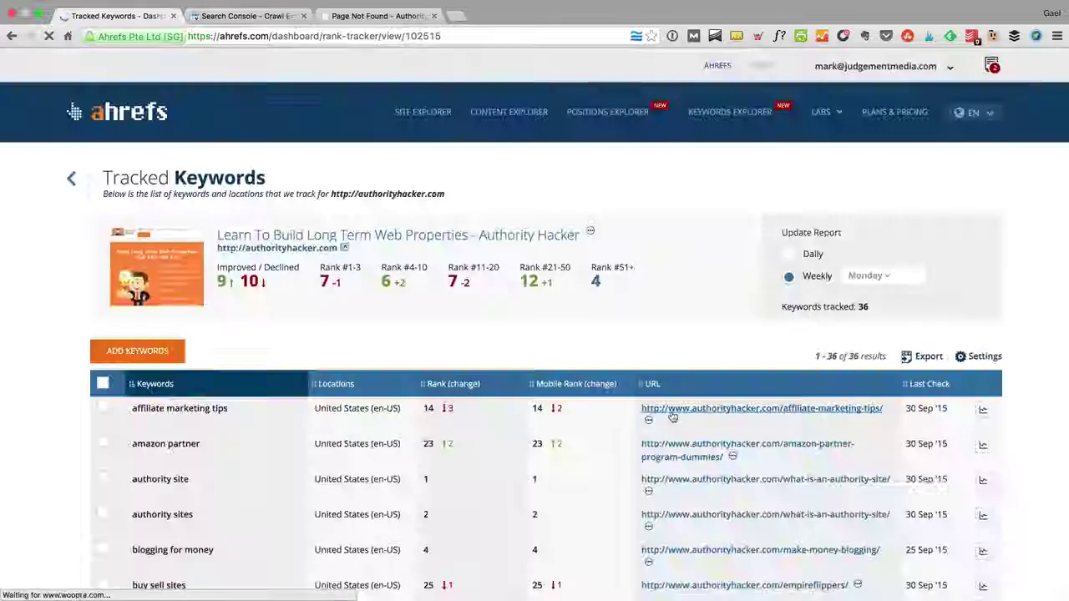
Check the newly tracked keywords' rankings and view the progress chart for "how to make money from blogging"
scroll(713, 406, "down", 12)
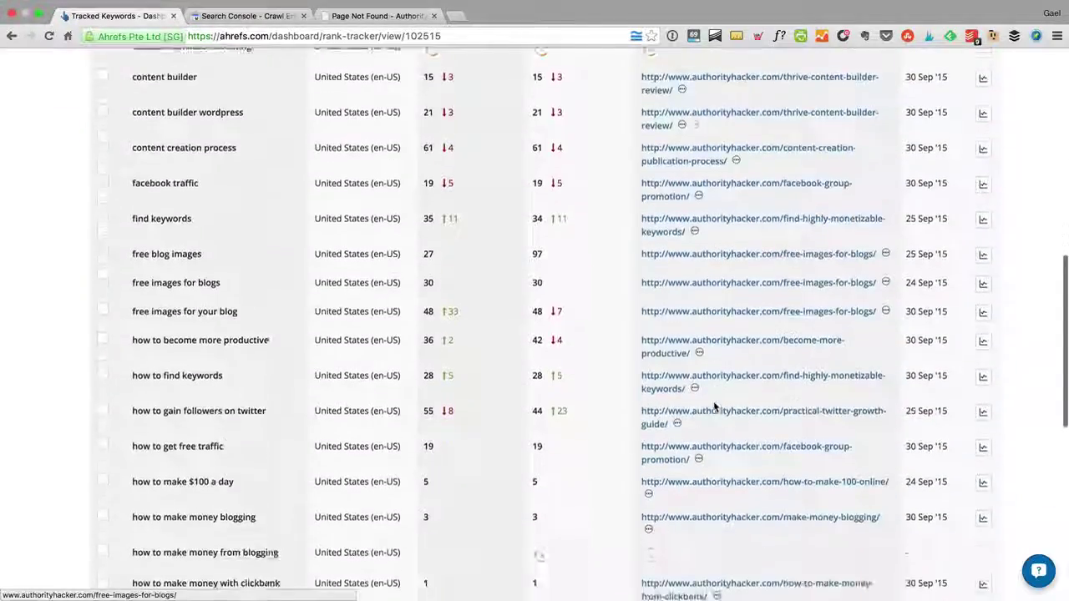
scroll(713, 401, "up", 2)
left_click_drag(680, 359, 560, 334)
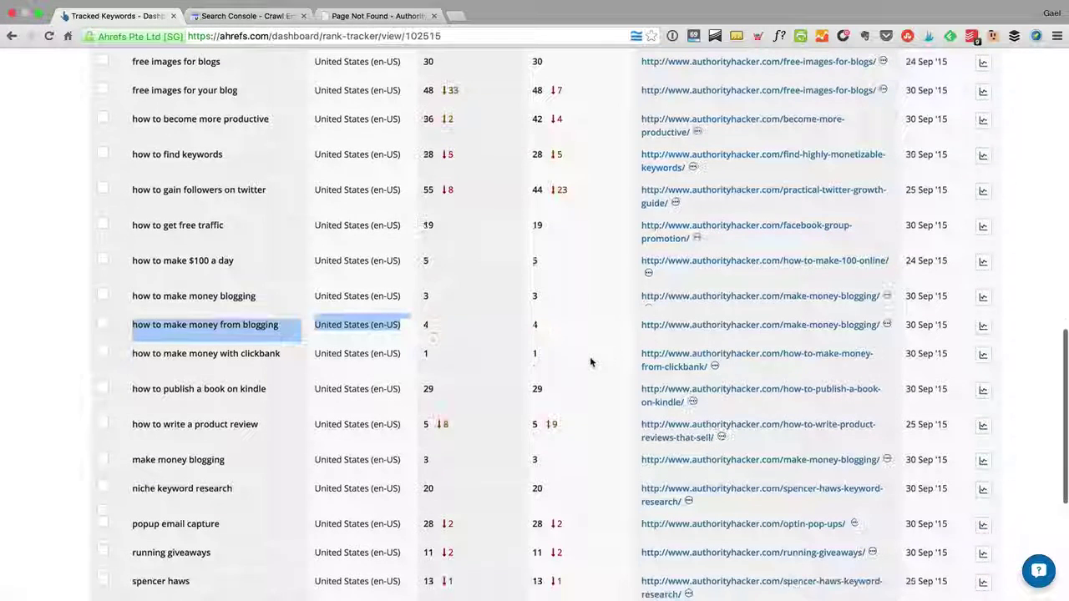
mouse_move(352, 325)
left_mouse_down()
mouse_move(659, 330)
mouse_move(359, 324)
left_mouse_up()
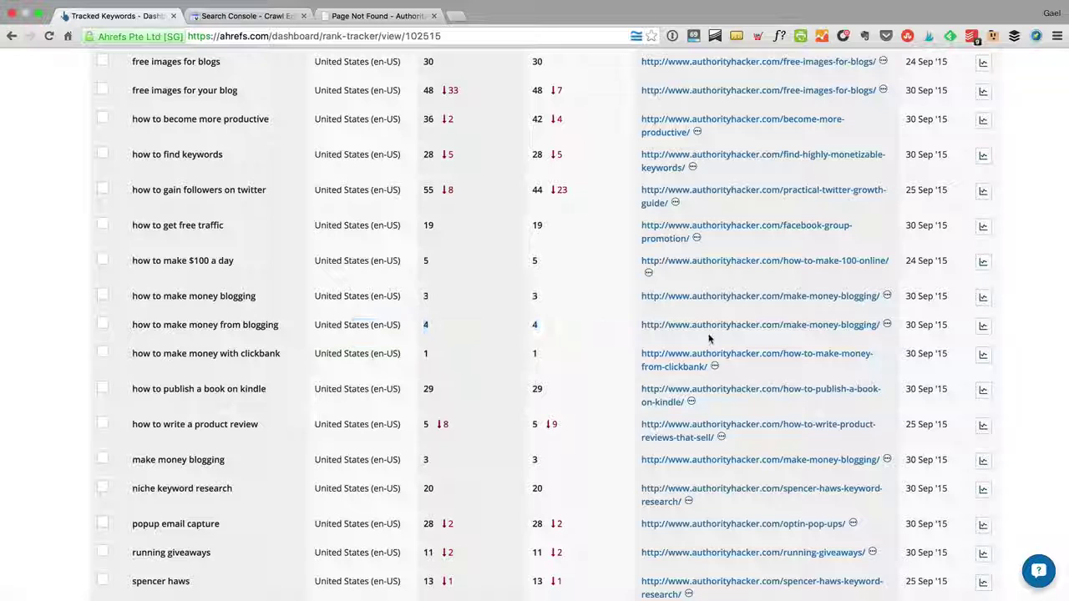
left_click(984, 326)
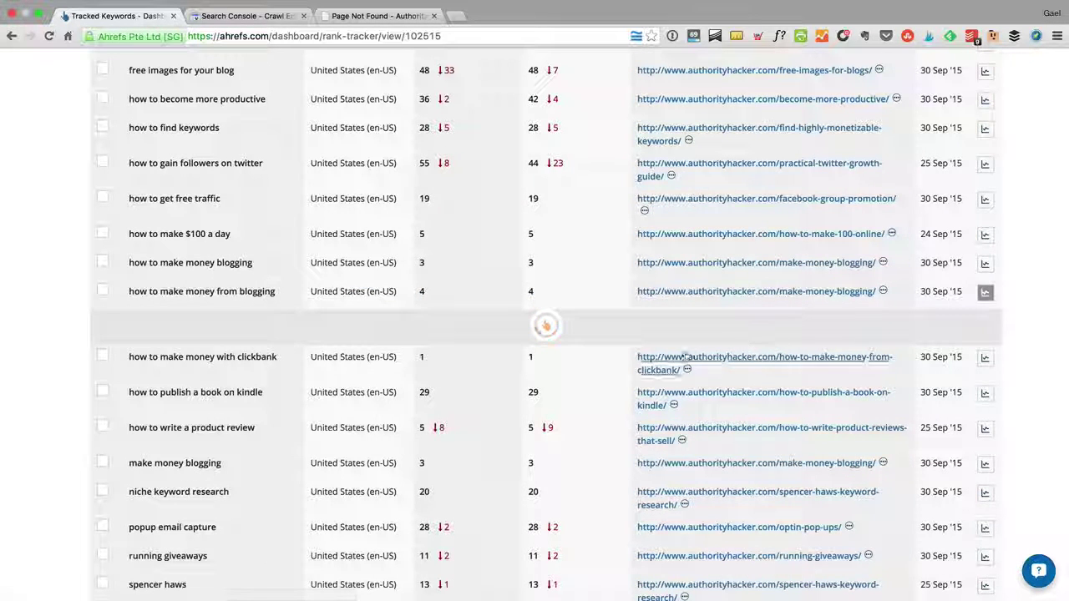
scroll(615, 339, "down", 5)
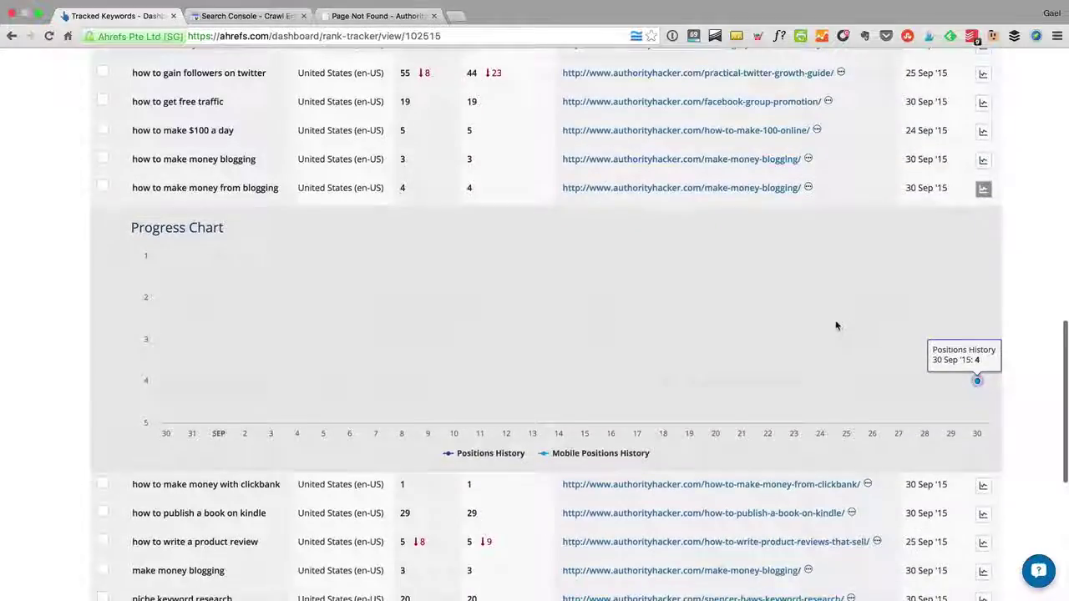
scroll(833, 326, "up", 15)
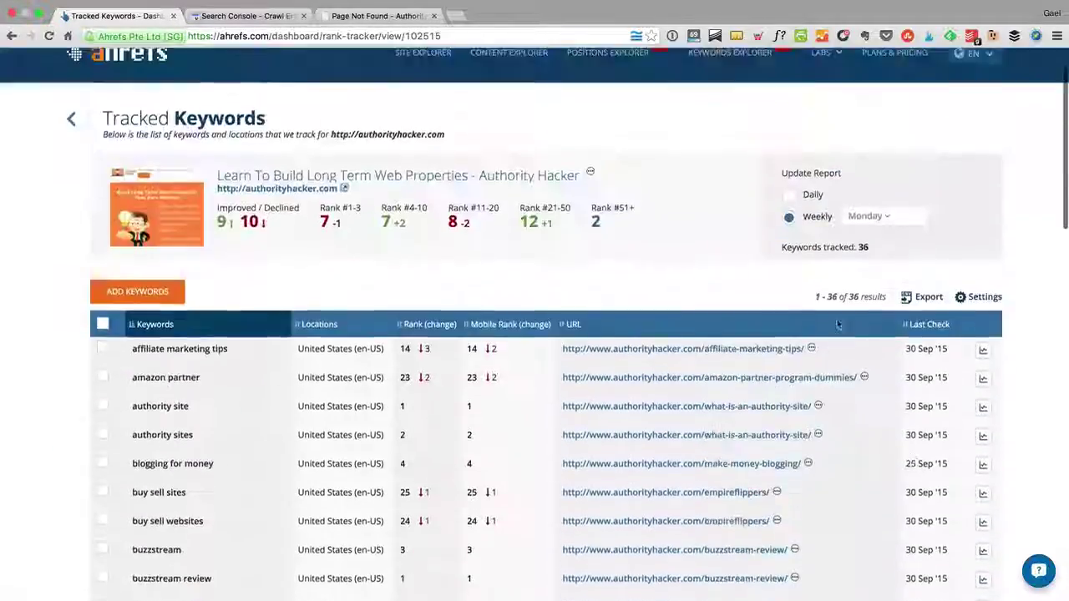